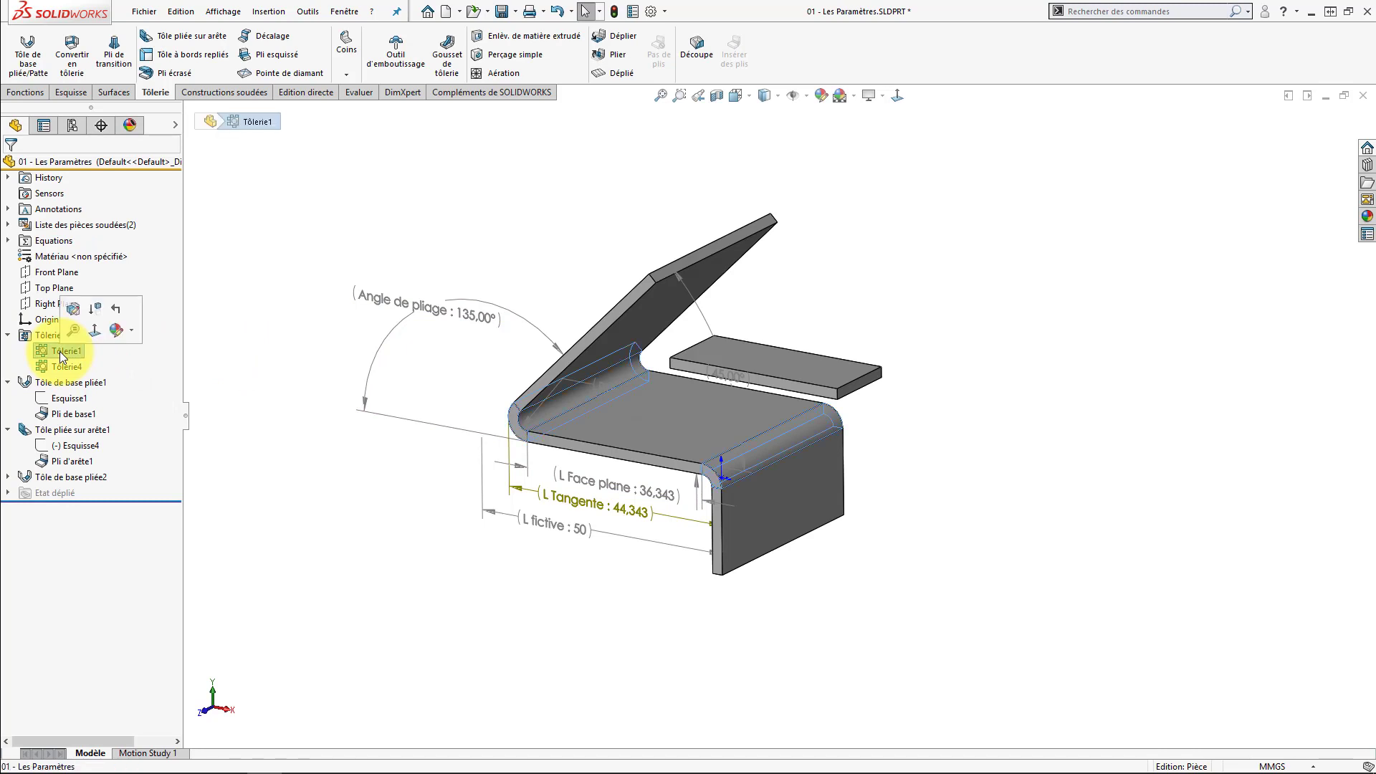
- Examine the Tôlerie1 and Tôlerie4 features, the sheet metal parameters of Tôle de base pliée1, and the Pli de base1 and Pli d'arête1 bends
left_click(61, 368)
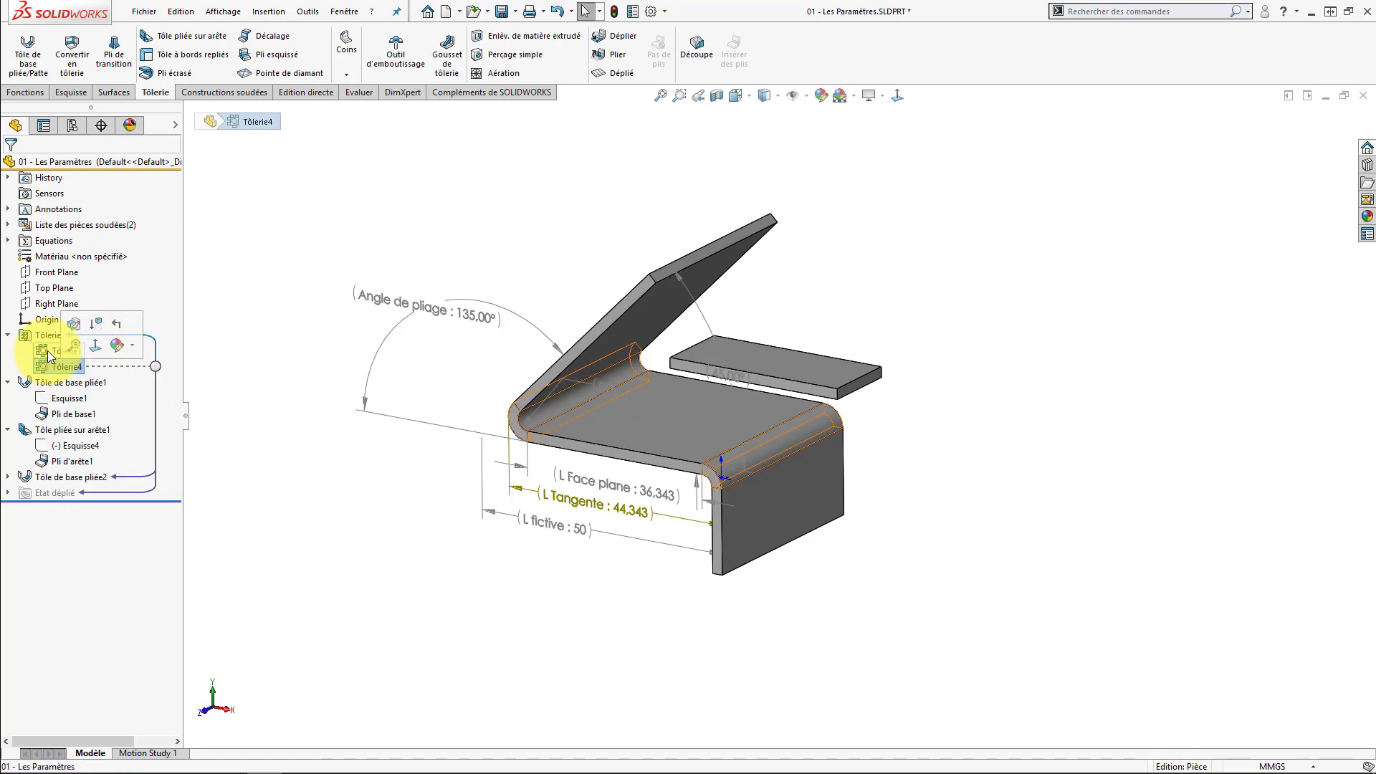
left_click(47, 351)
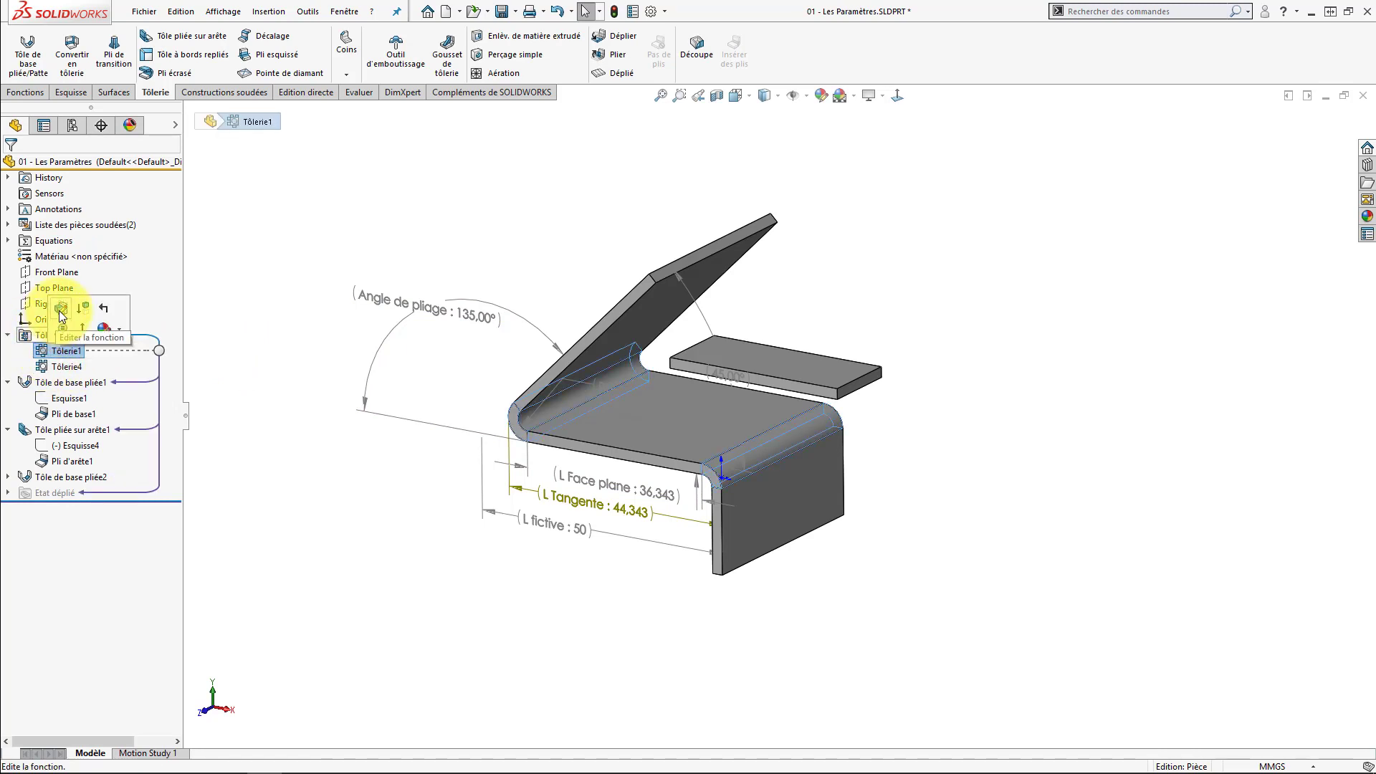
key("Escape")
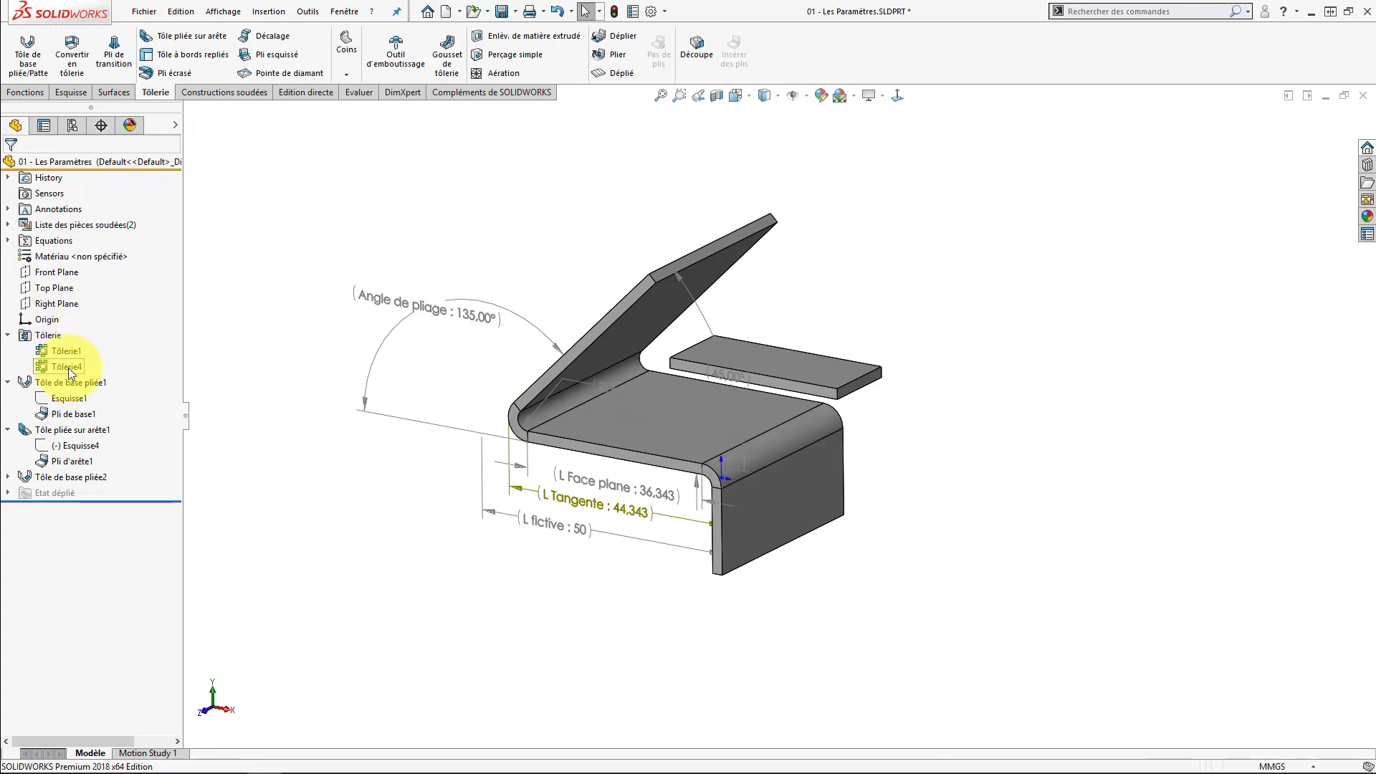
left_click(61, 382)
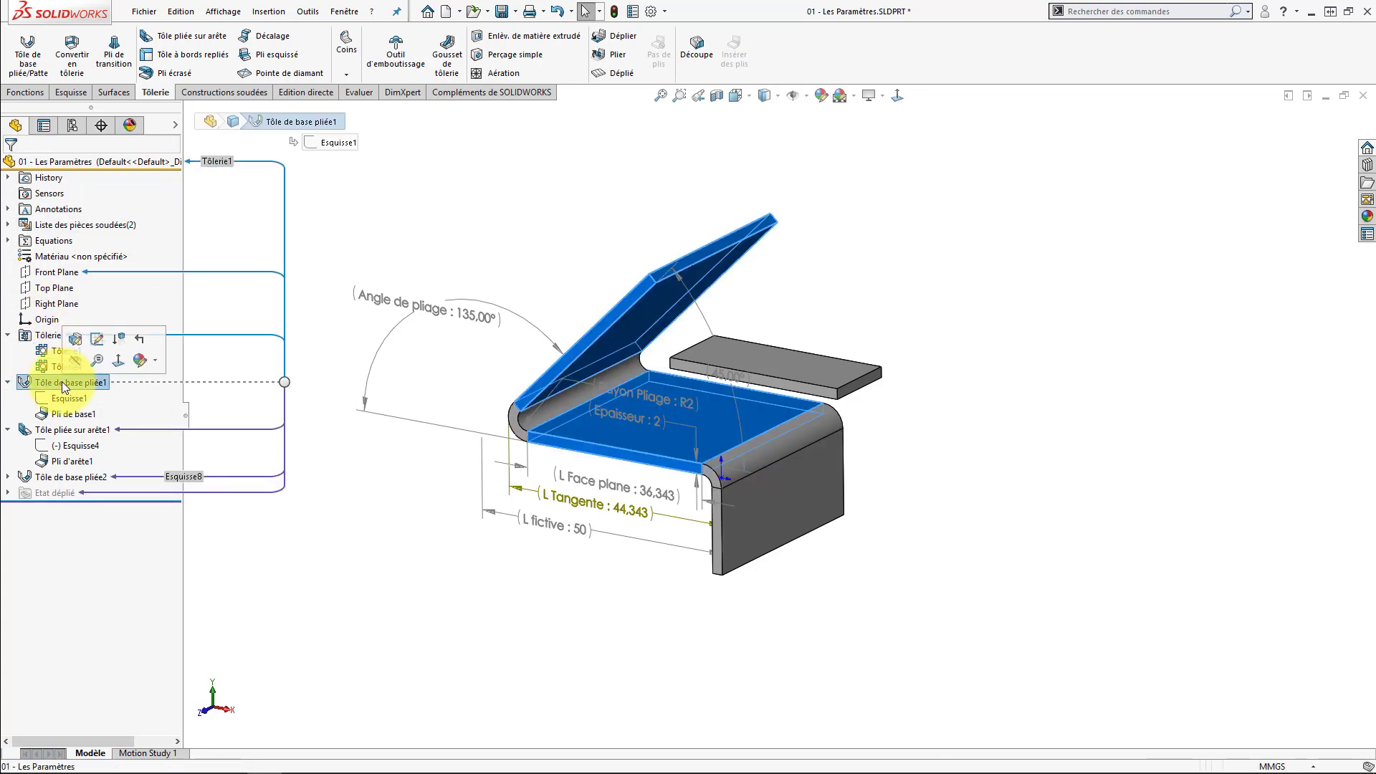
left_click(75, 338)
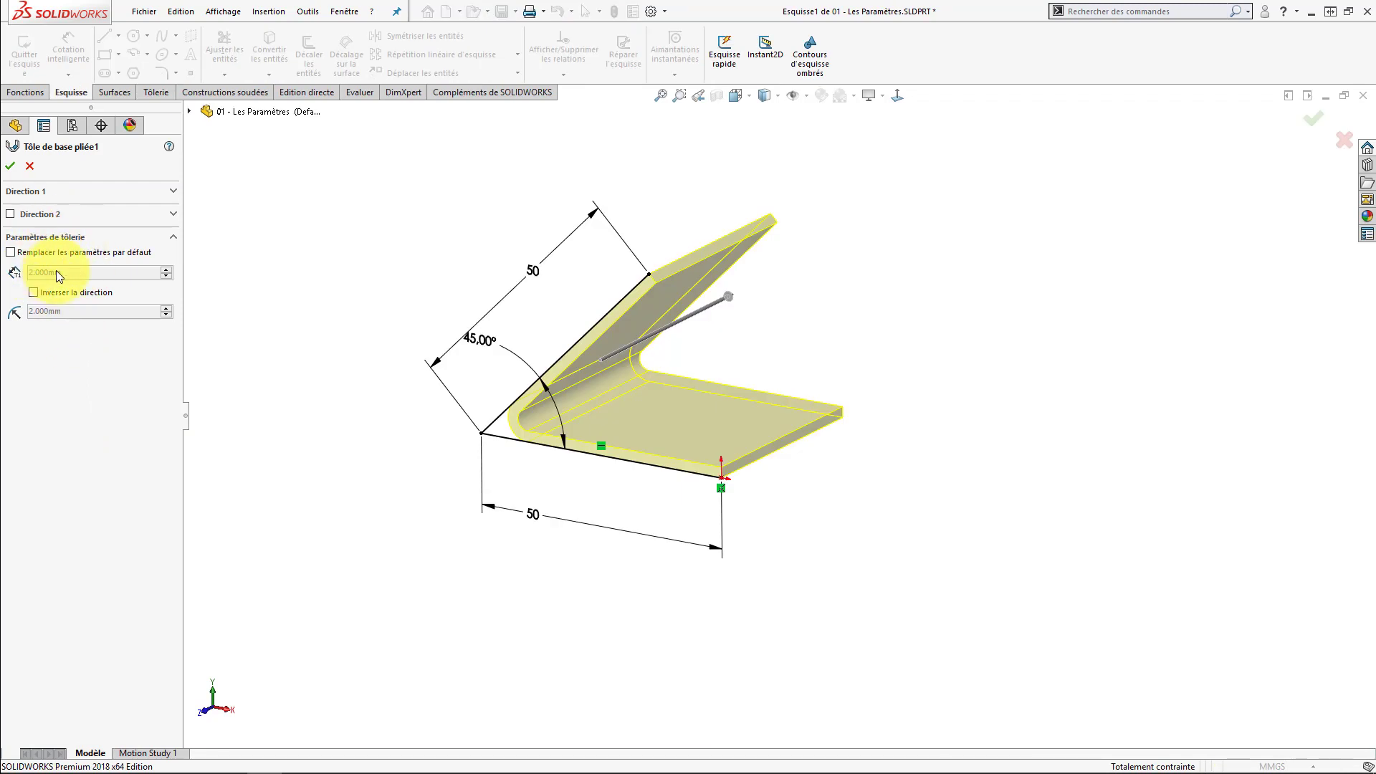
left_click(10, 167)
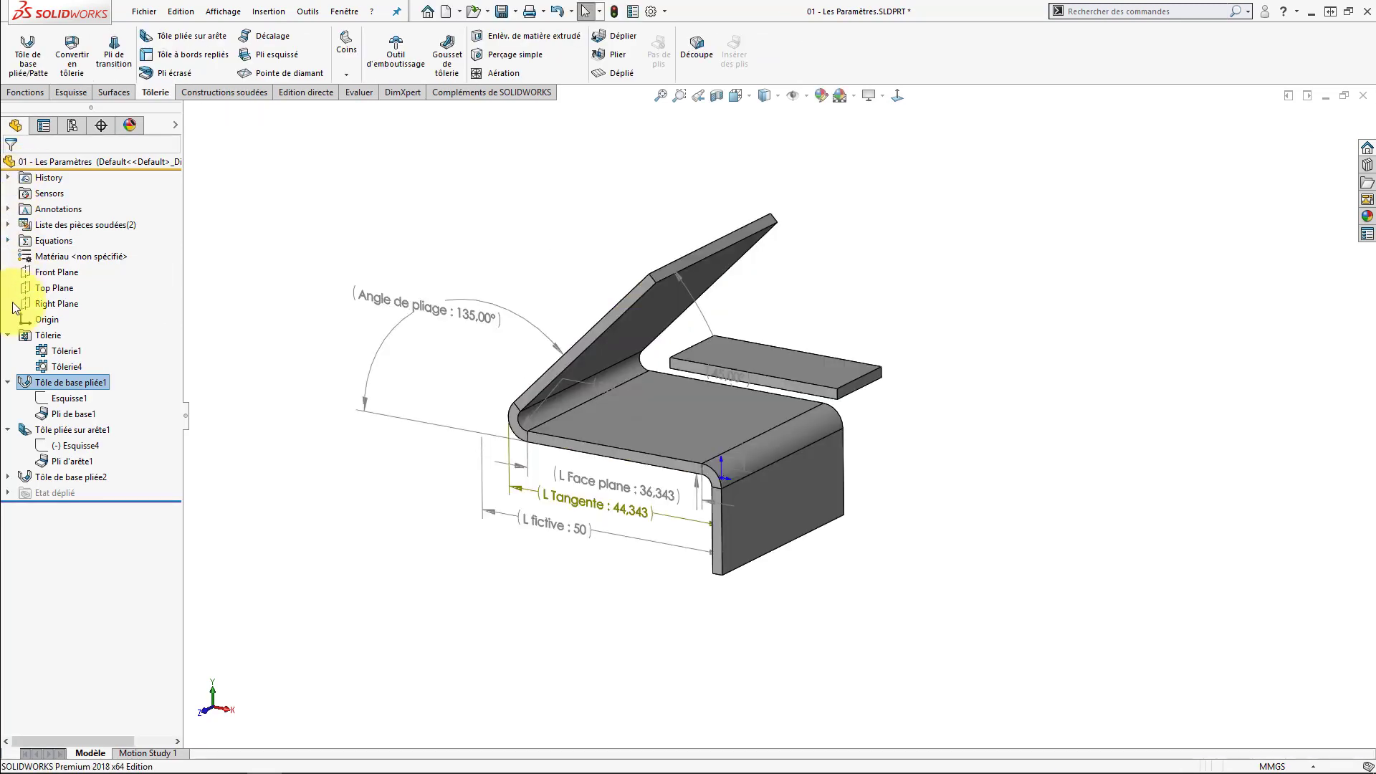
left_click(58, 414)
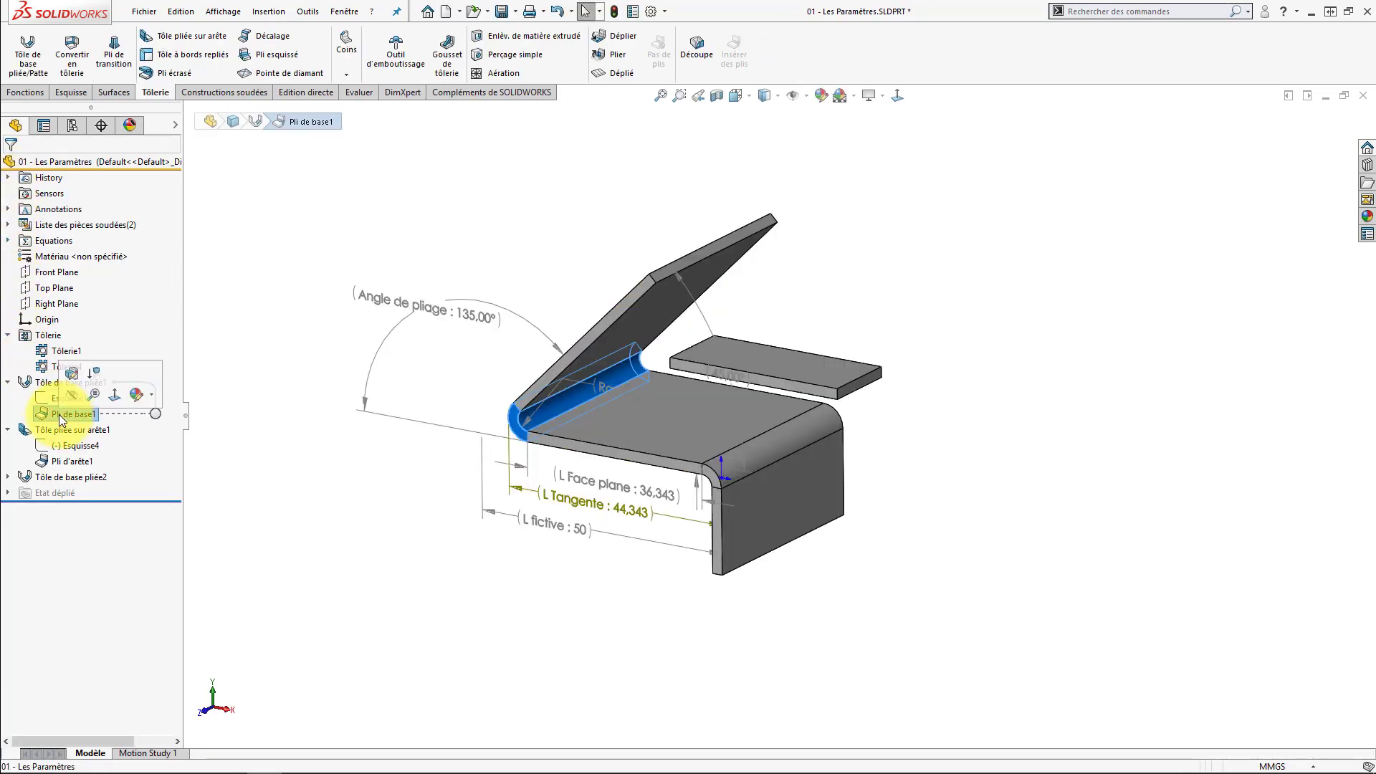
left_click(54, 463)
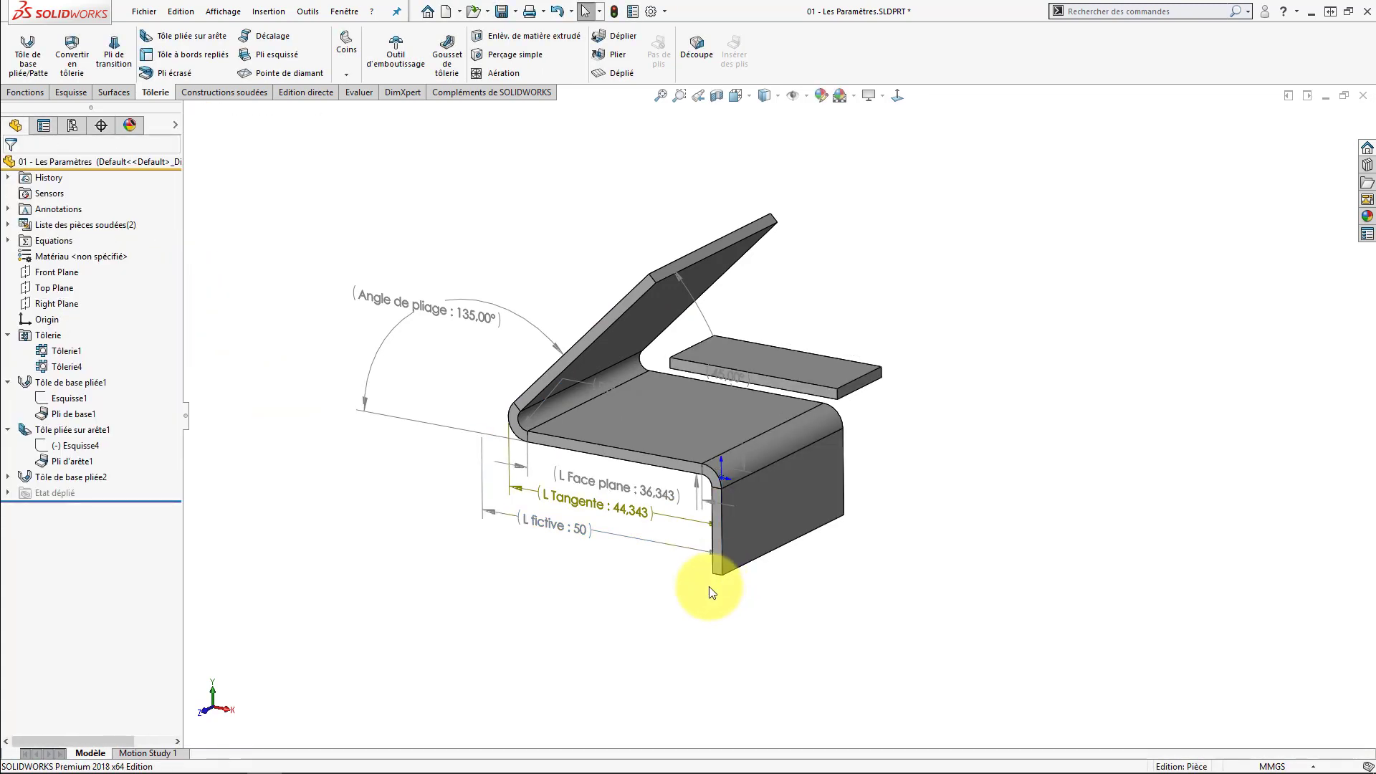
left_click(897, 97)
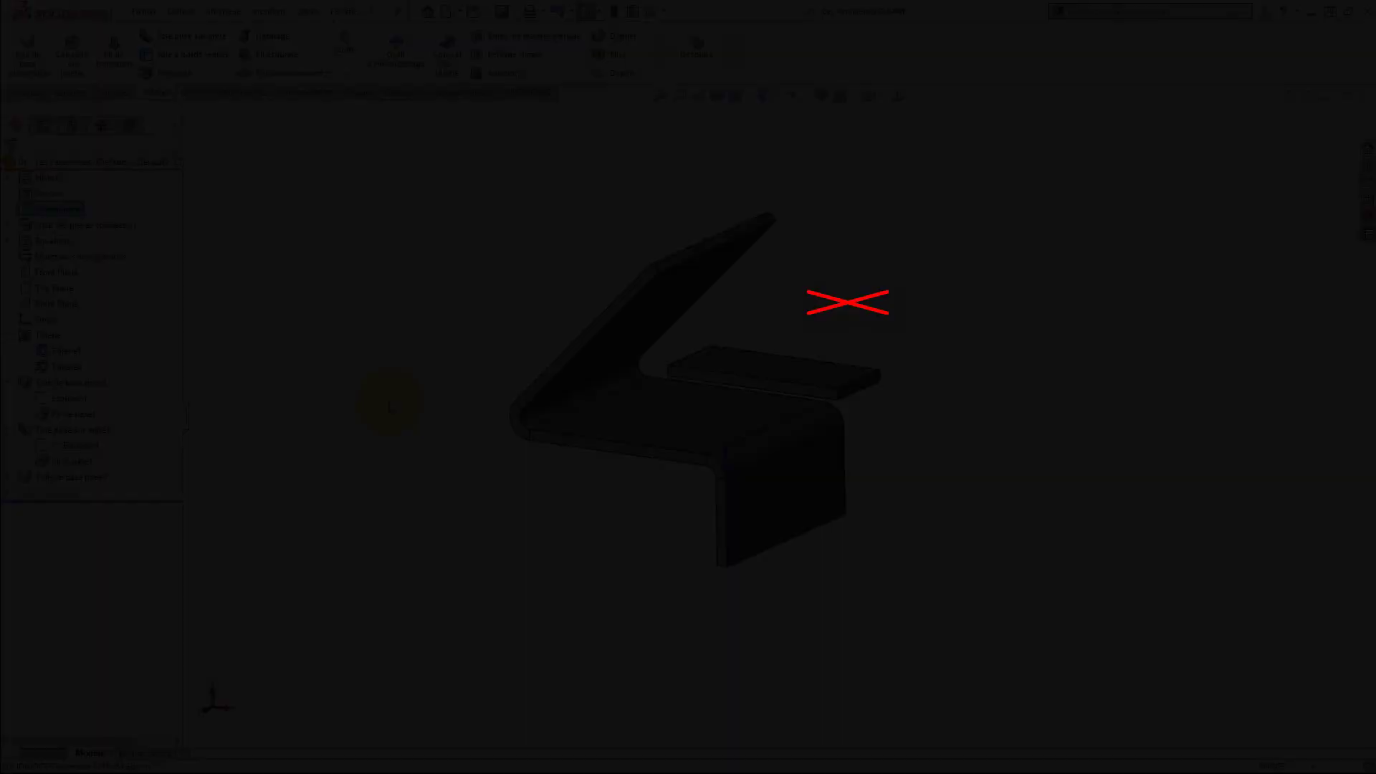
- Give the Pli de base1 bend a custom bend zone of type Zone de pliage with a value of 4 mm
left_click(536, 415)
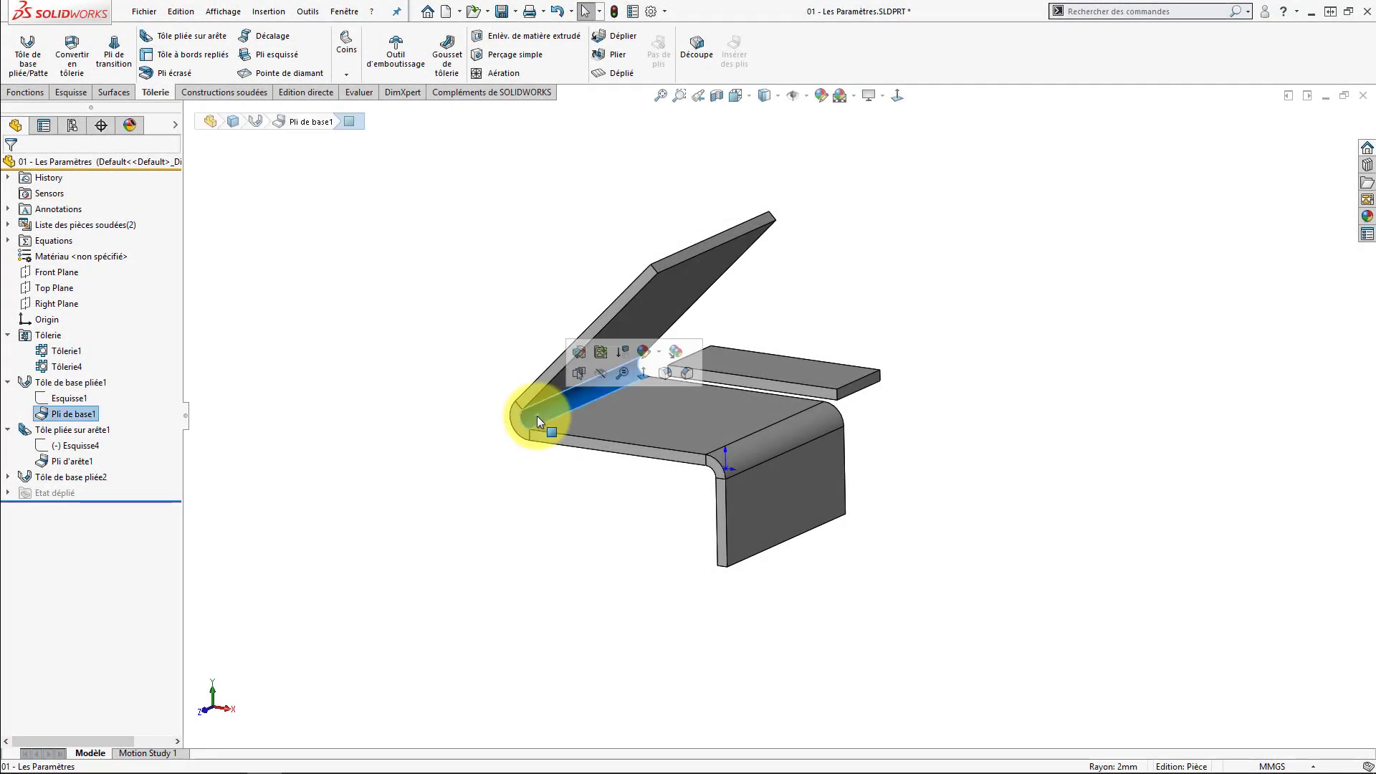
left_click(43, 416)
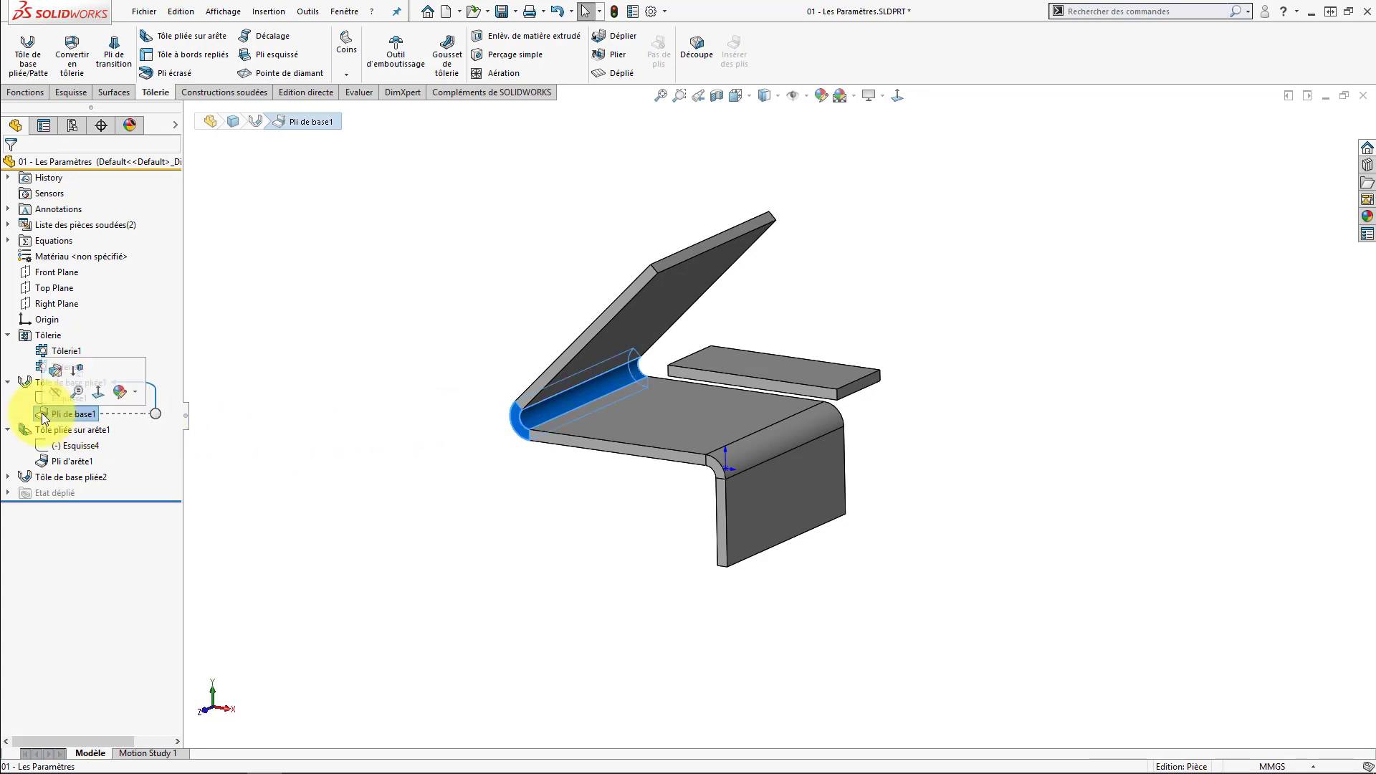
left_click(53, 371)
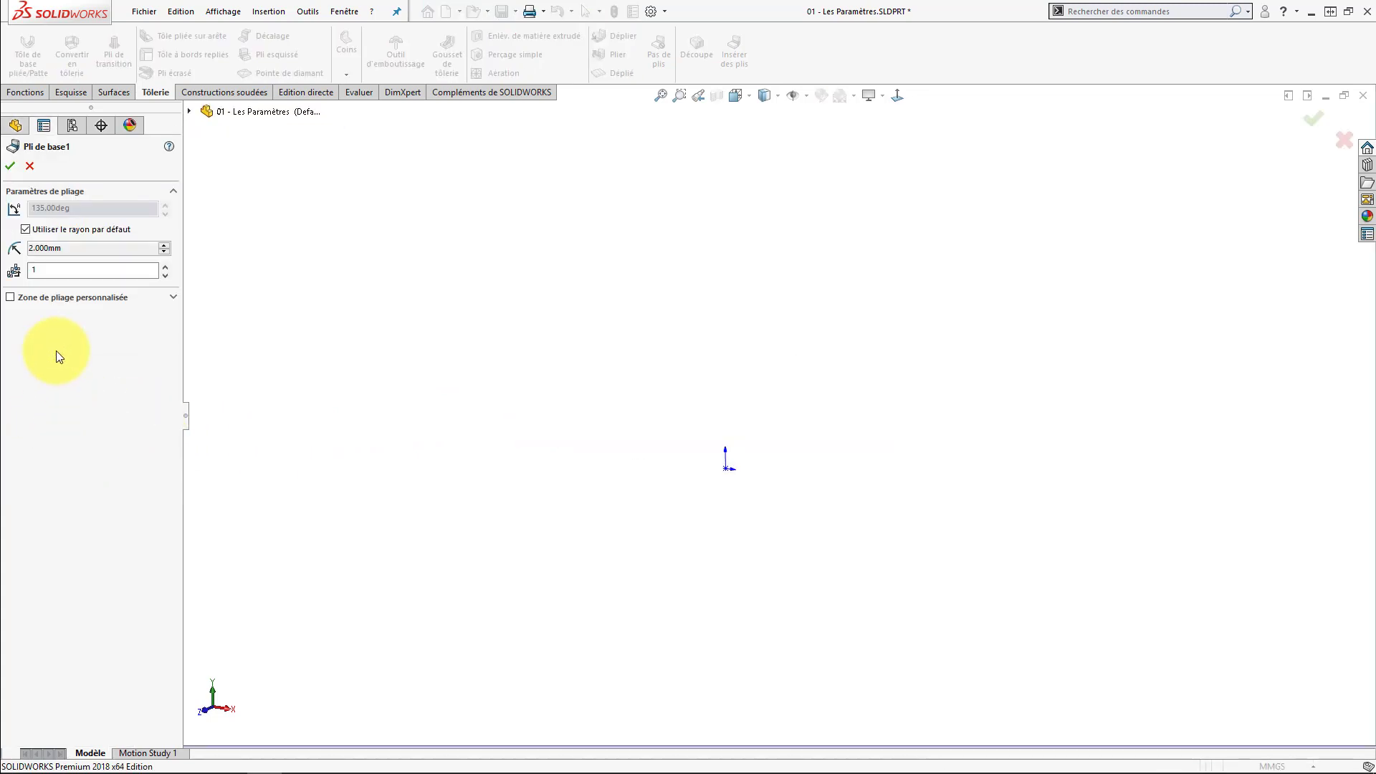
left_click(12, 299)
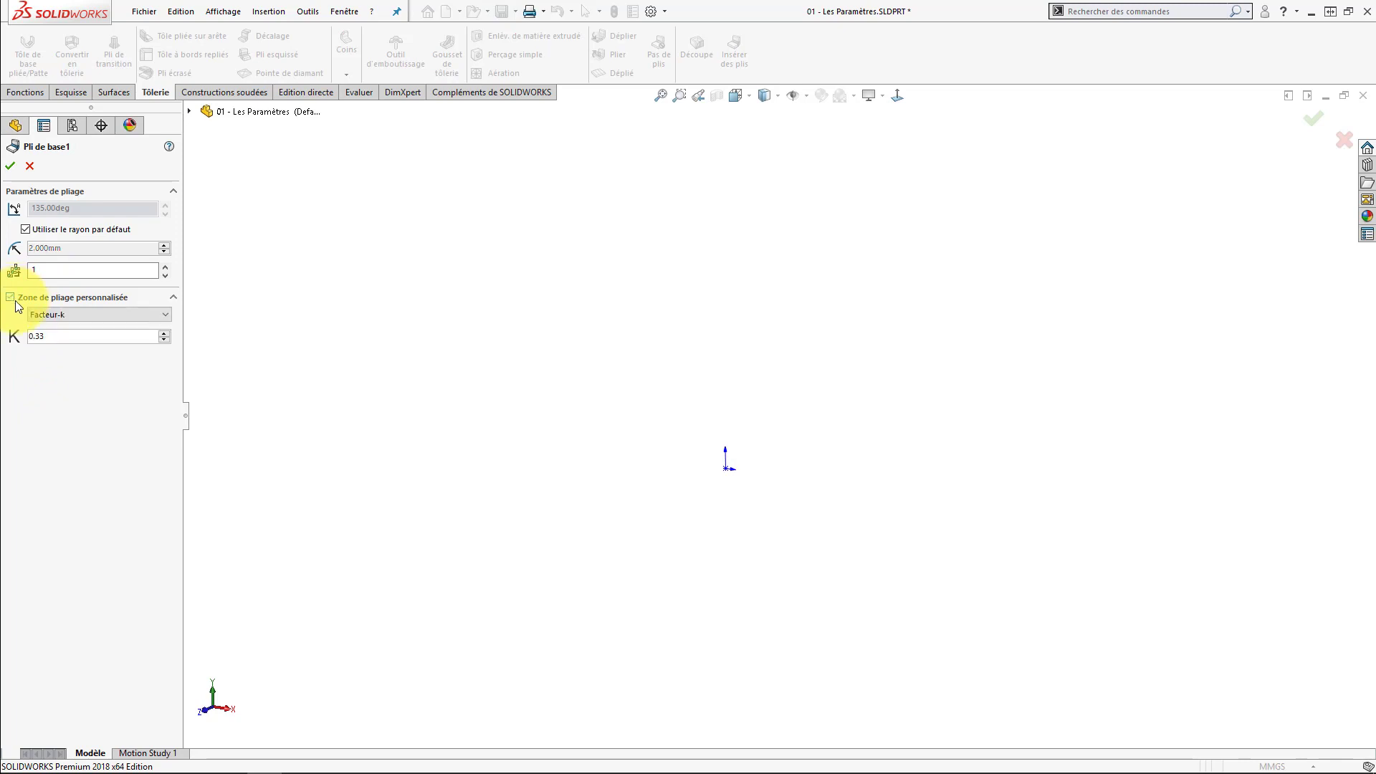
left_click(65, 316)
left_click(66, 346)
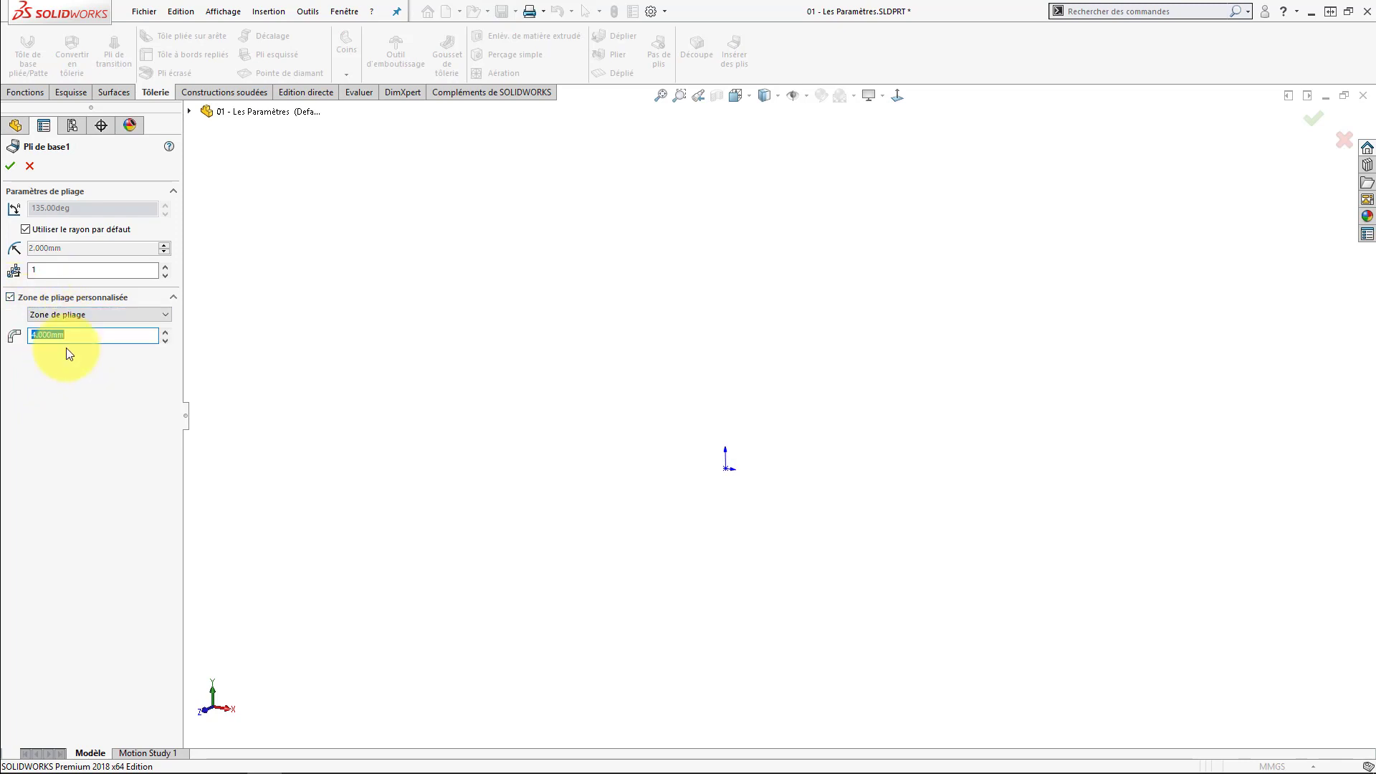
left_click(81, 335)
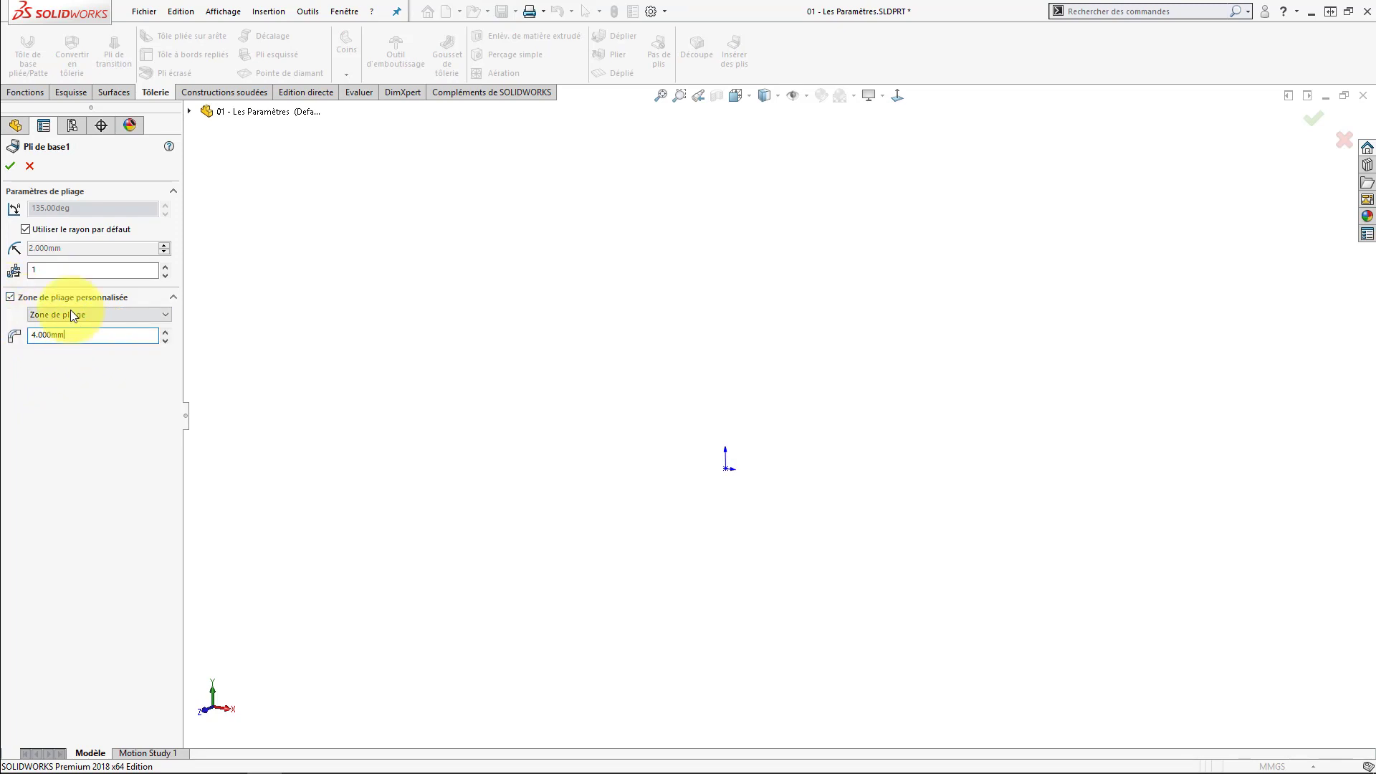
left_click(10, 166)
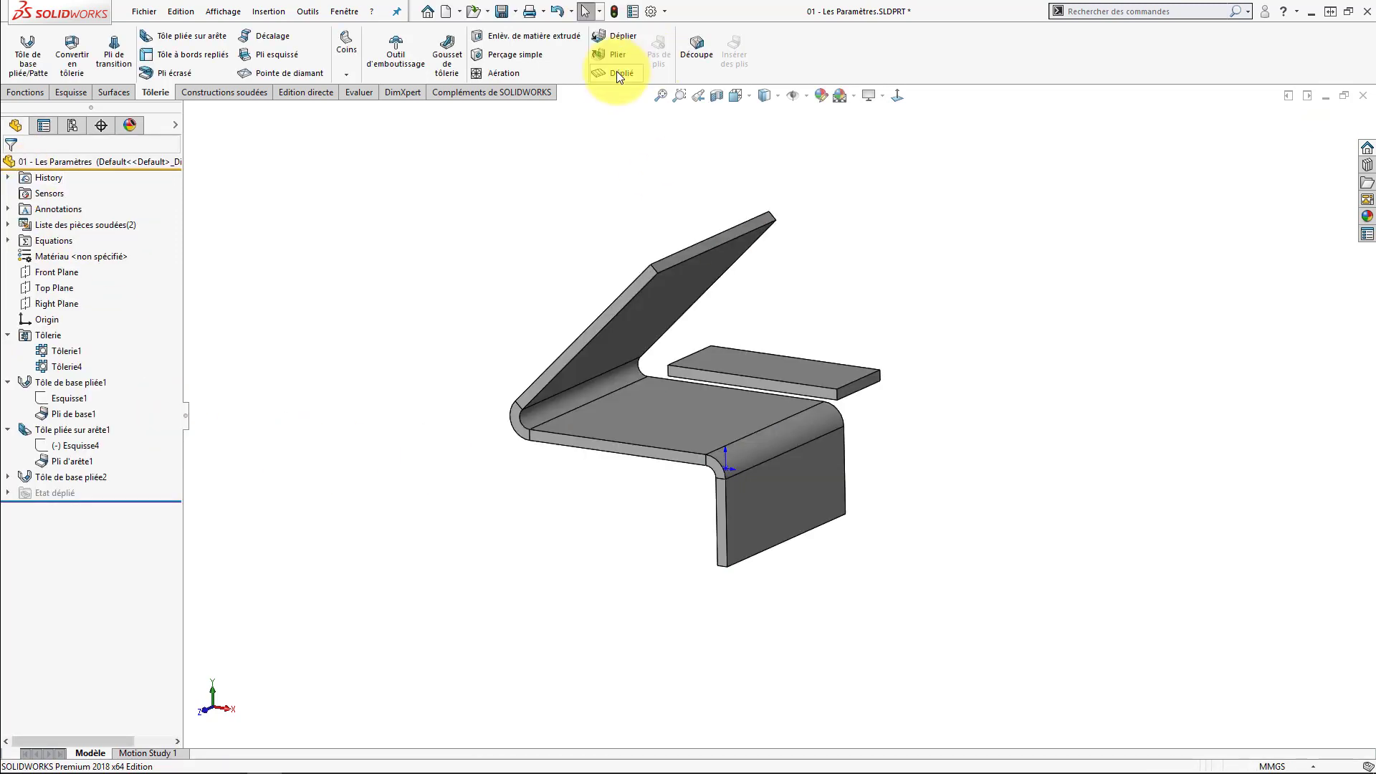
- Flatten the sheet metal part and measure the width of the Pli de base1 bend zone between its edge endpoints
left_click(615, 72)
middle_click_drag(545, 394, 635, 611)
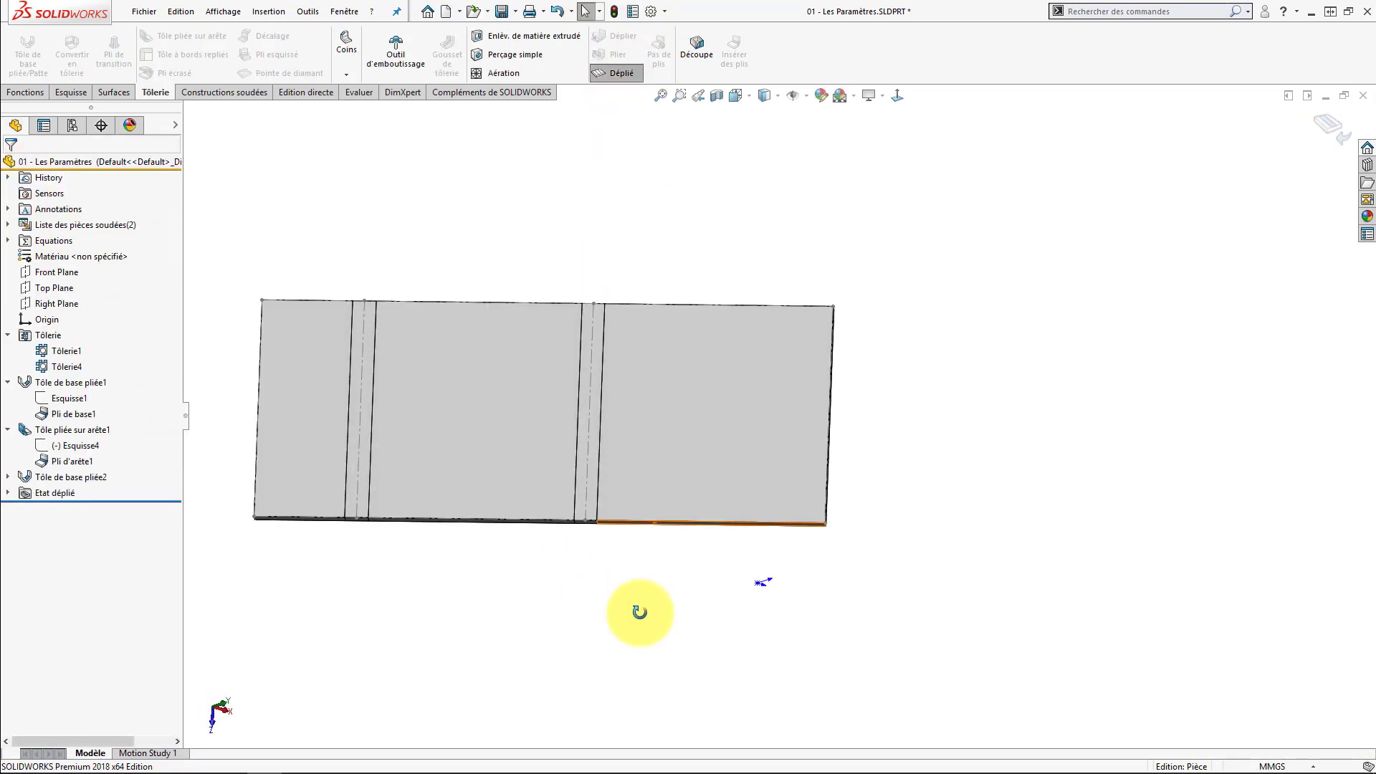
left_click(582, 304)
left_click(604, 304, "ctrl")
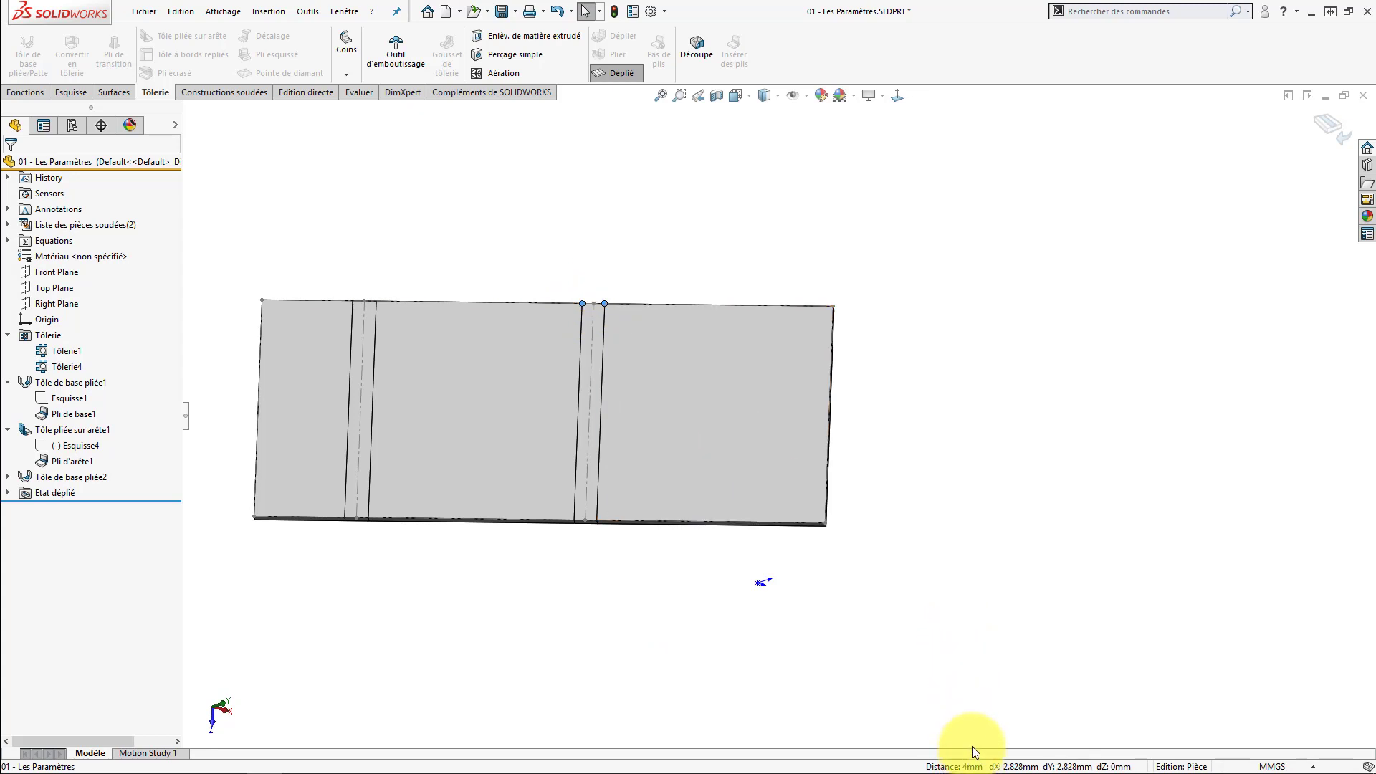
- Set the Zone de pliage value of Pli de base1 to 3 mm, measure the flattened bend width, and return to the folded state
left_click(72, 414)
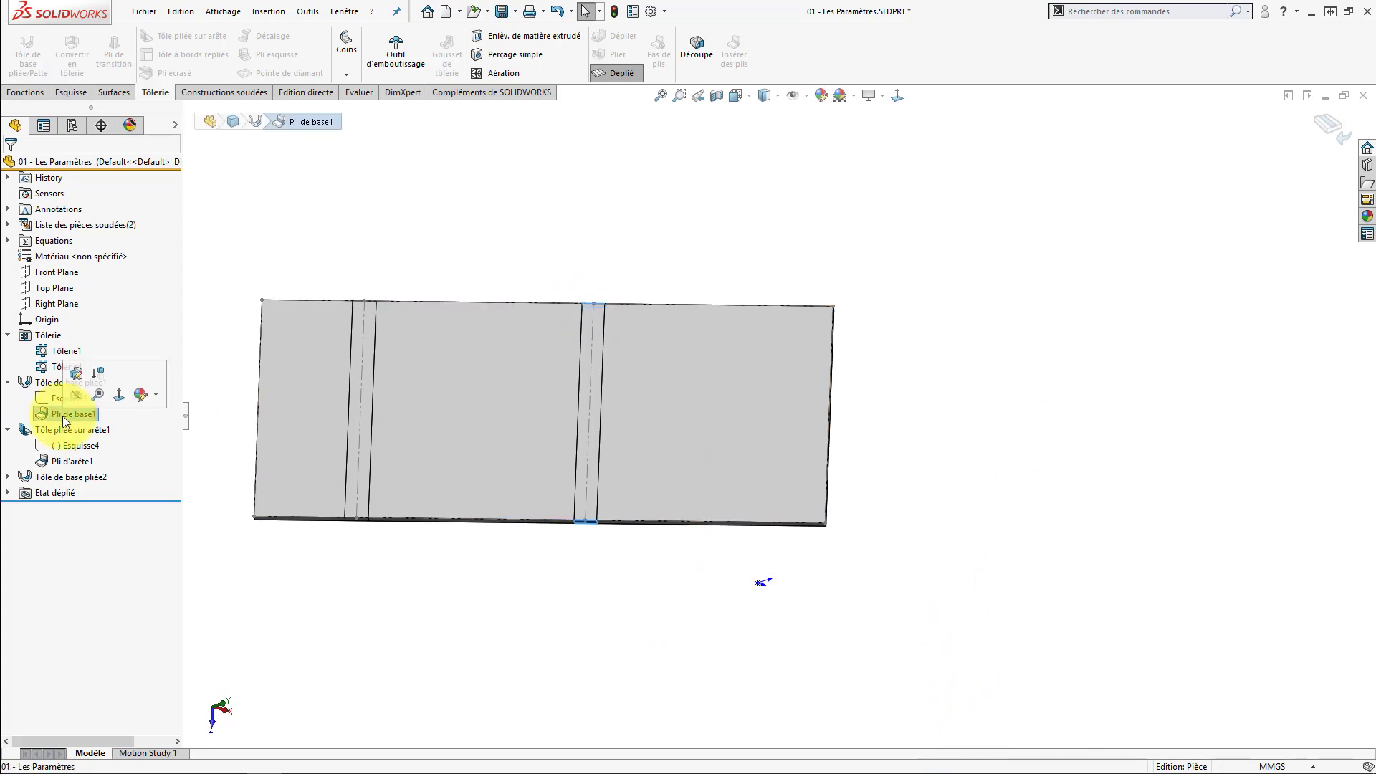
left_click(79, 384)
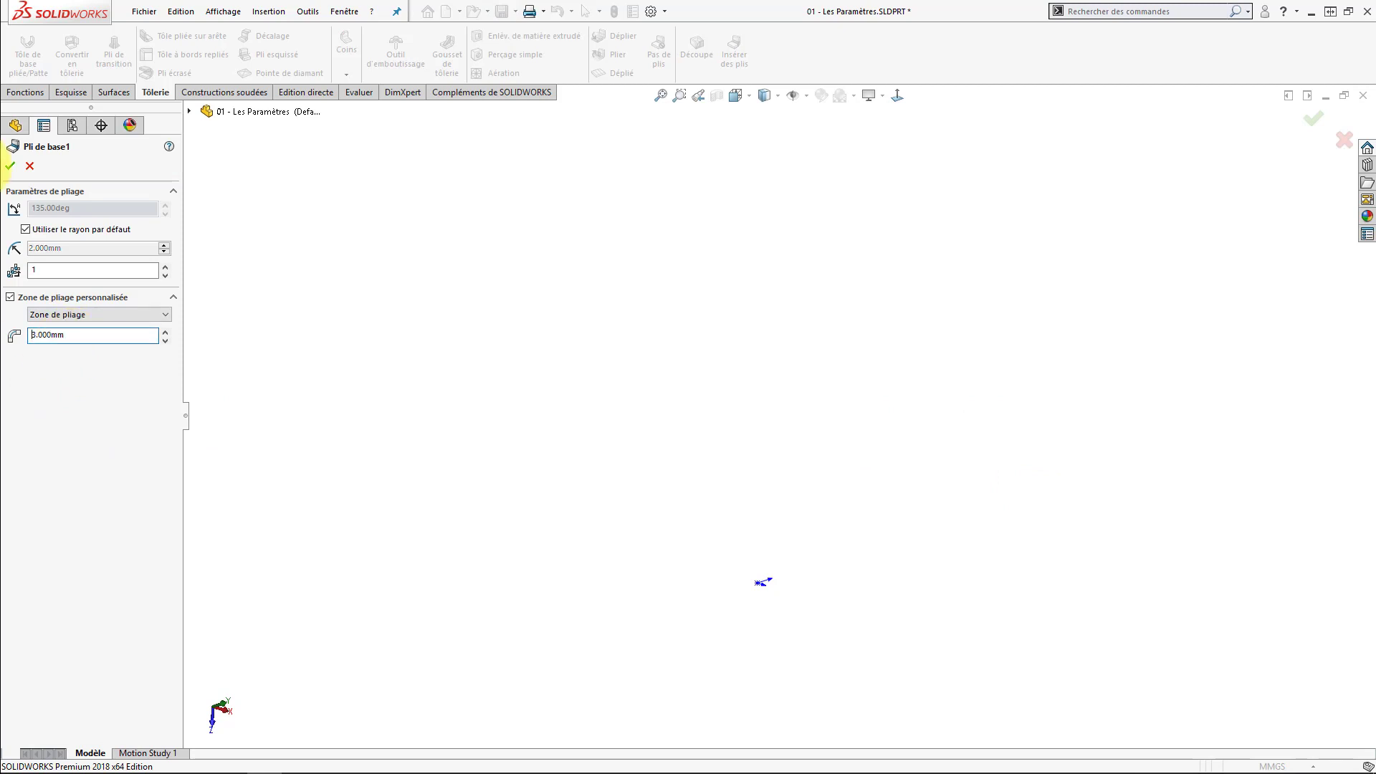
key("Escape")
left_click(602, 305)
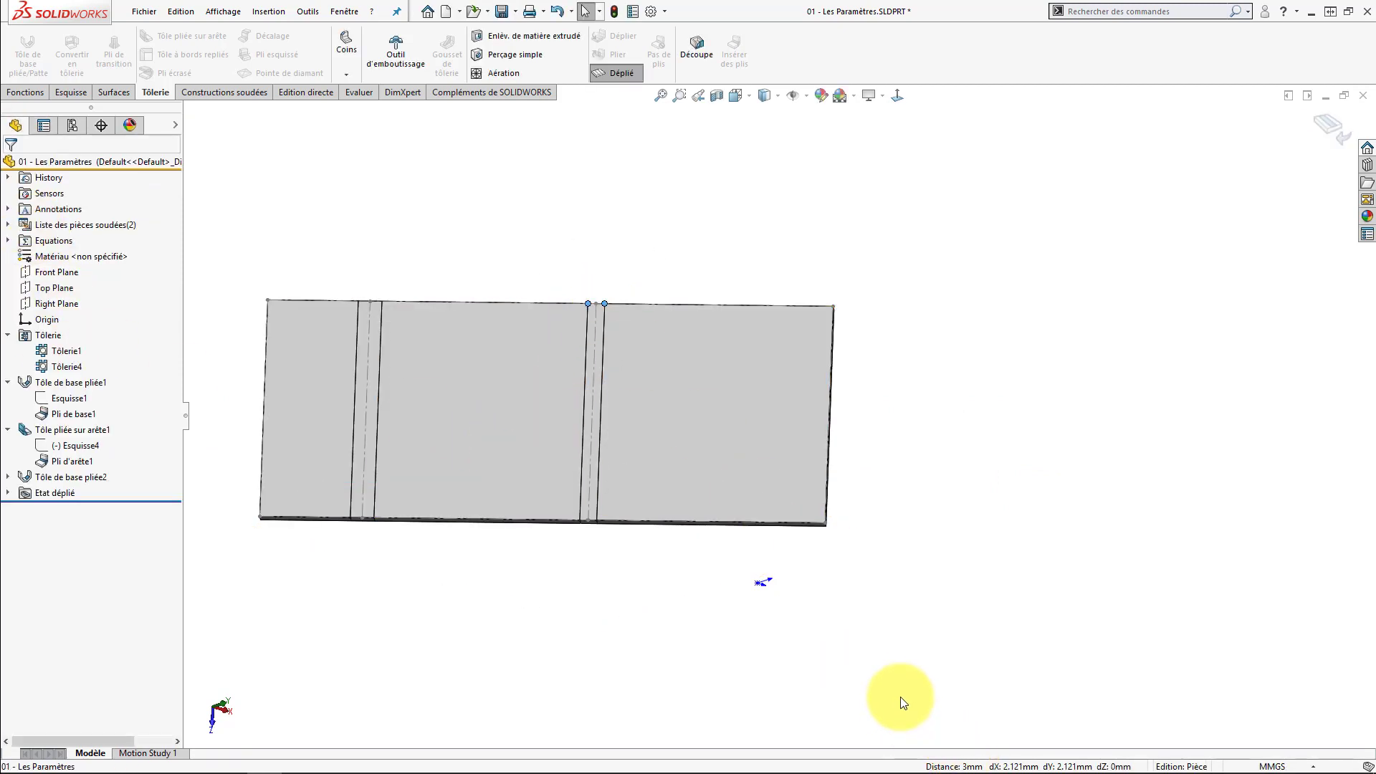
left_click(1327, 134)
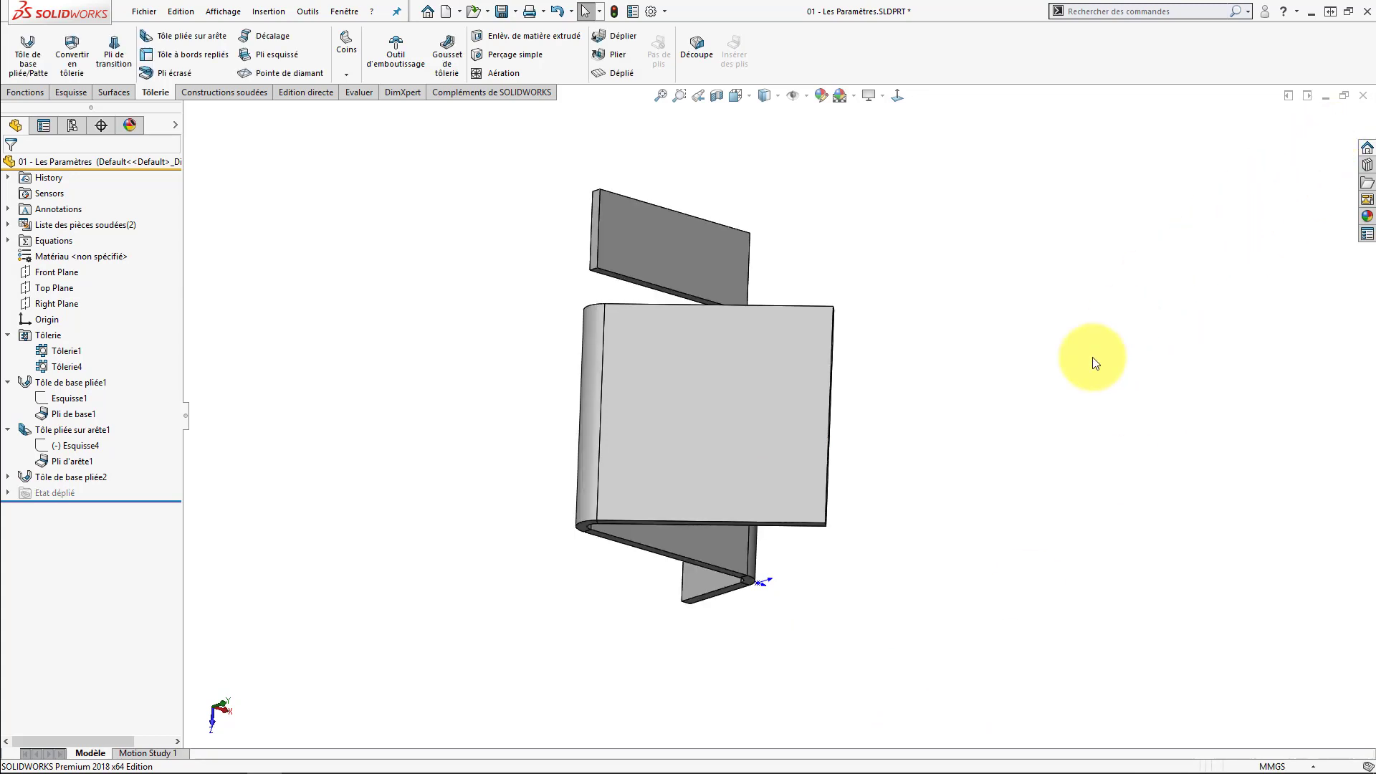
- Increase the sketch angle between the two 50 mm flanges of Tôle de base pliée1 to an obtuse angle
middle_click_drag(738, 544, 657, 381)
double_click(649, 377)
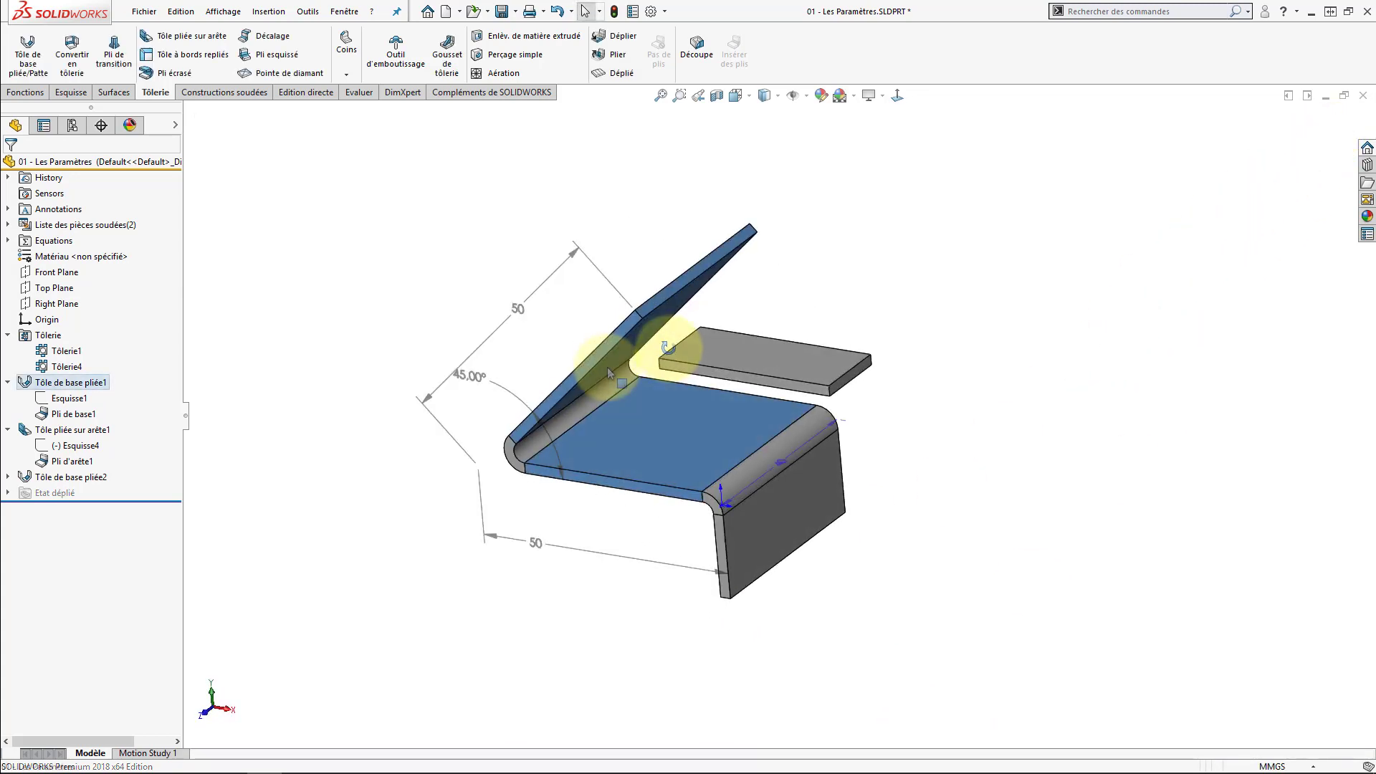
double_click(471, 381)
type("13")
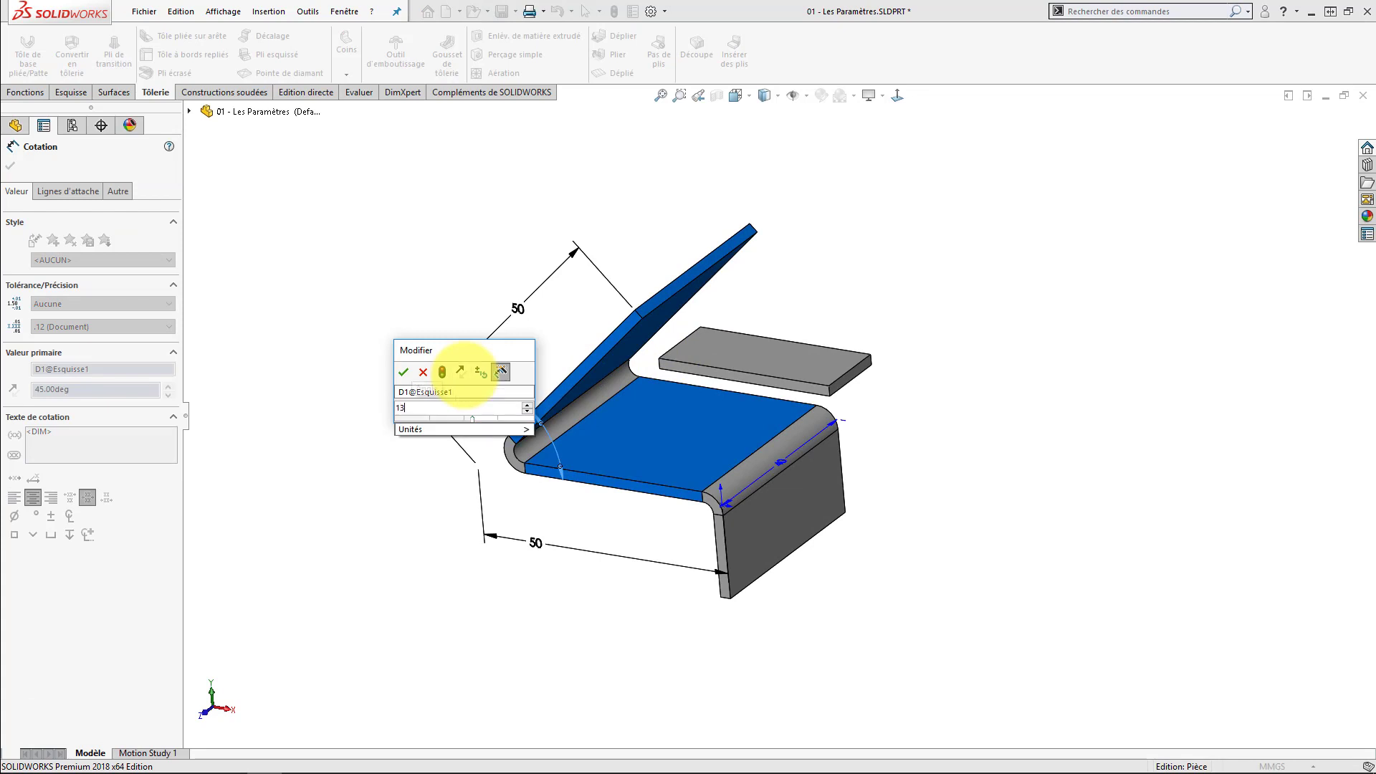
key("Return")
left_click(383, 325)
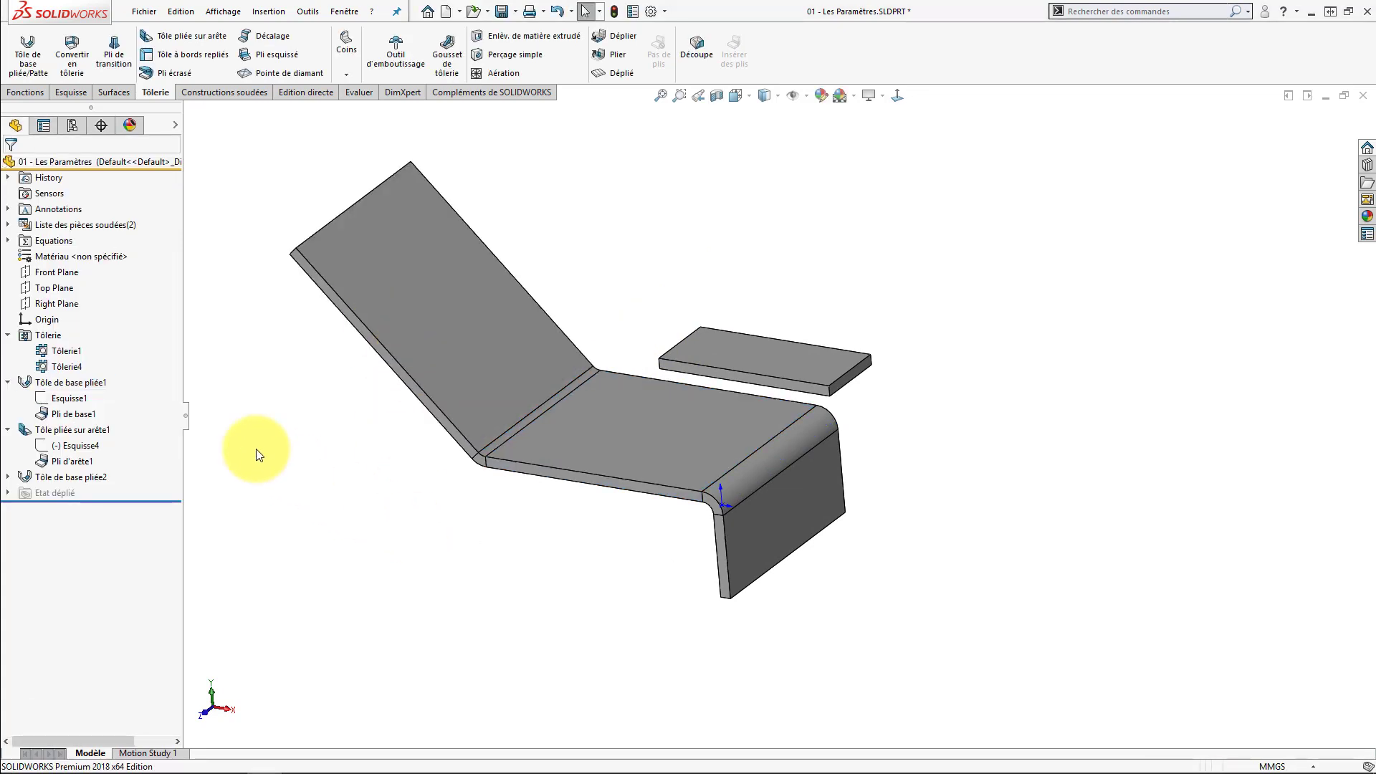
- Override the default bend parameters of Tôlerie1 and set its sheet thickness to 1 mm
left_click(60, 348)
left_click(66, 304)
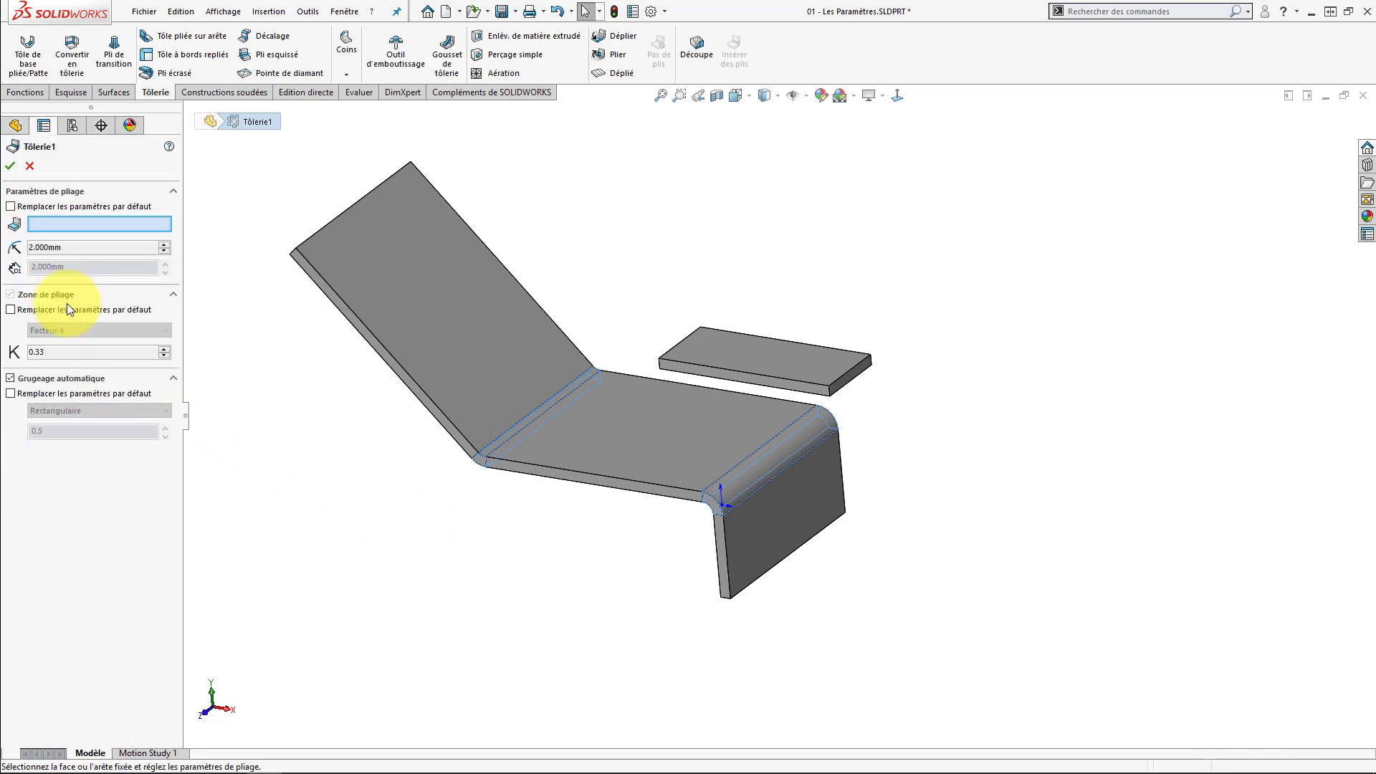
left_click(11, 207)
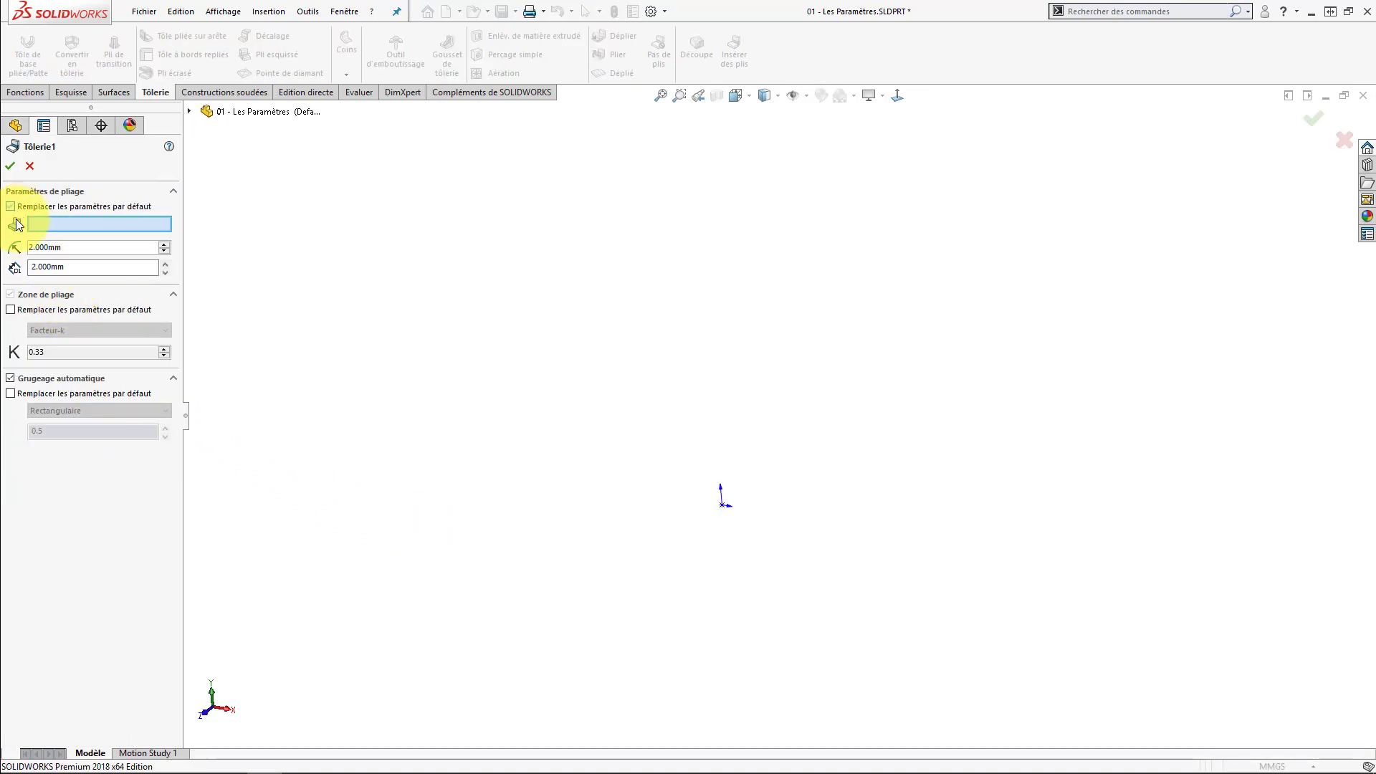
left_click(75, 266)
type("1")
key("Return")
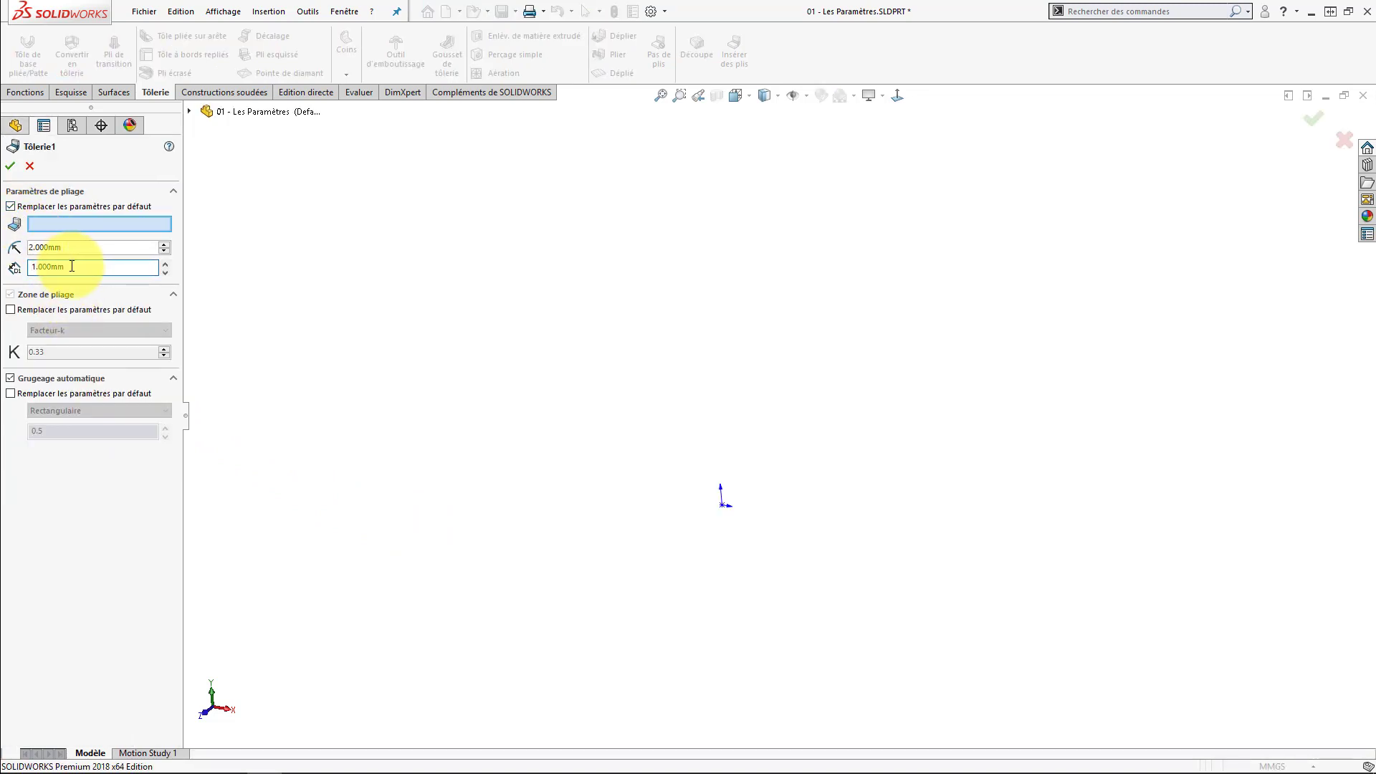
left_click(10, 165)
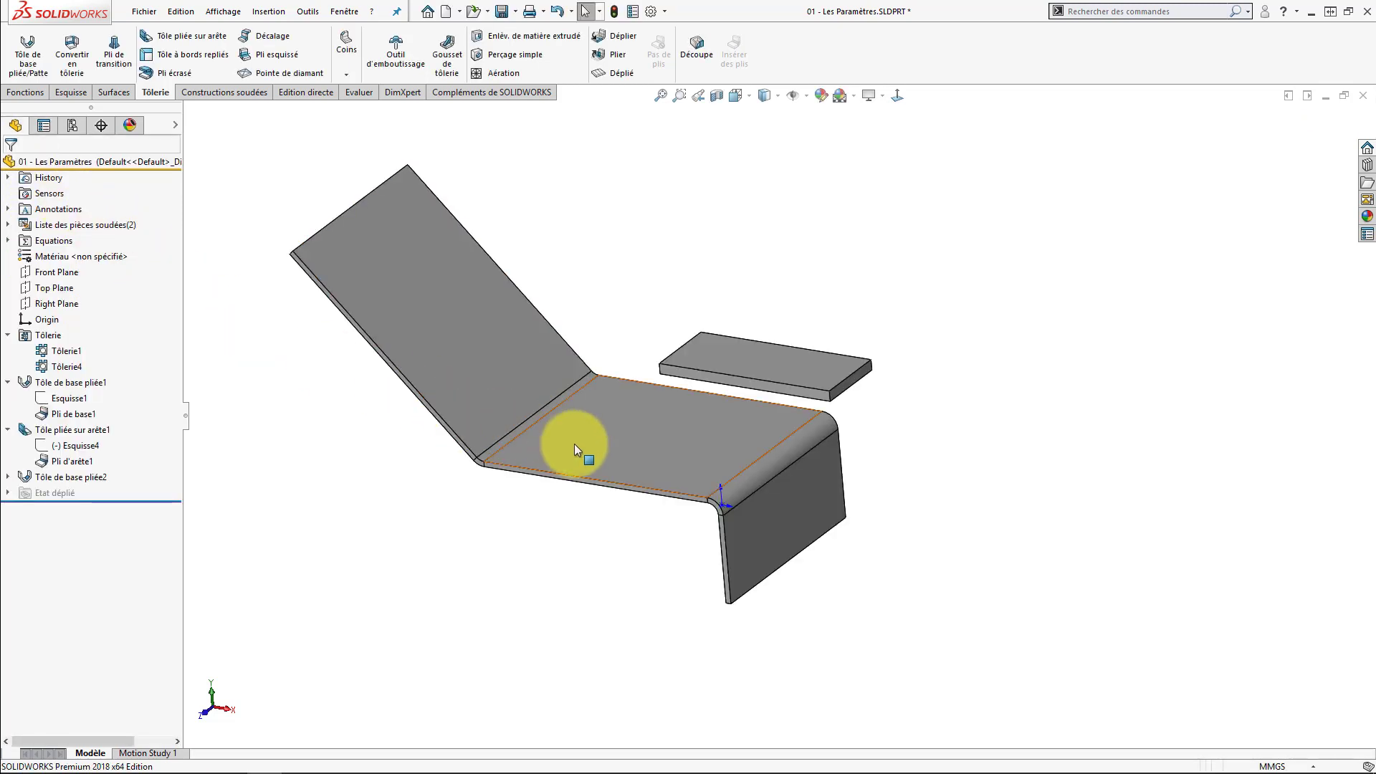
- Flatten the thinner part and measure the width of the bend zone between the two long flanges again
left_click(622, 73)
left_click(592, 371)
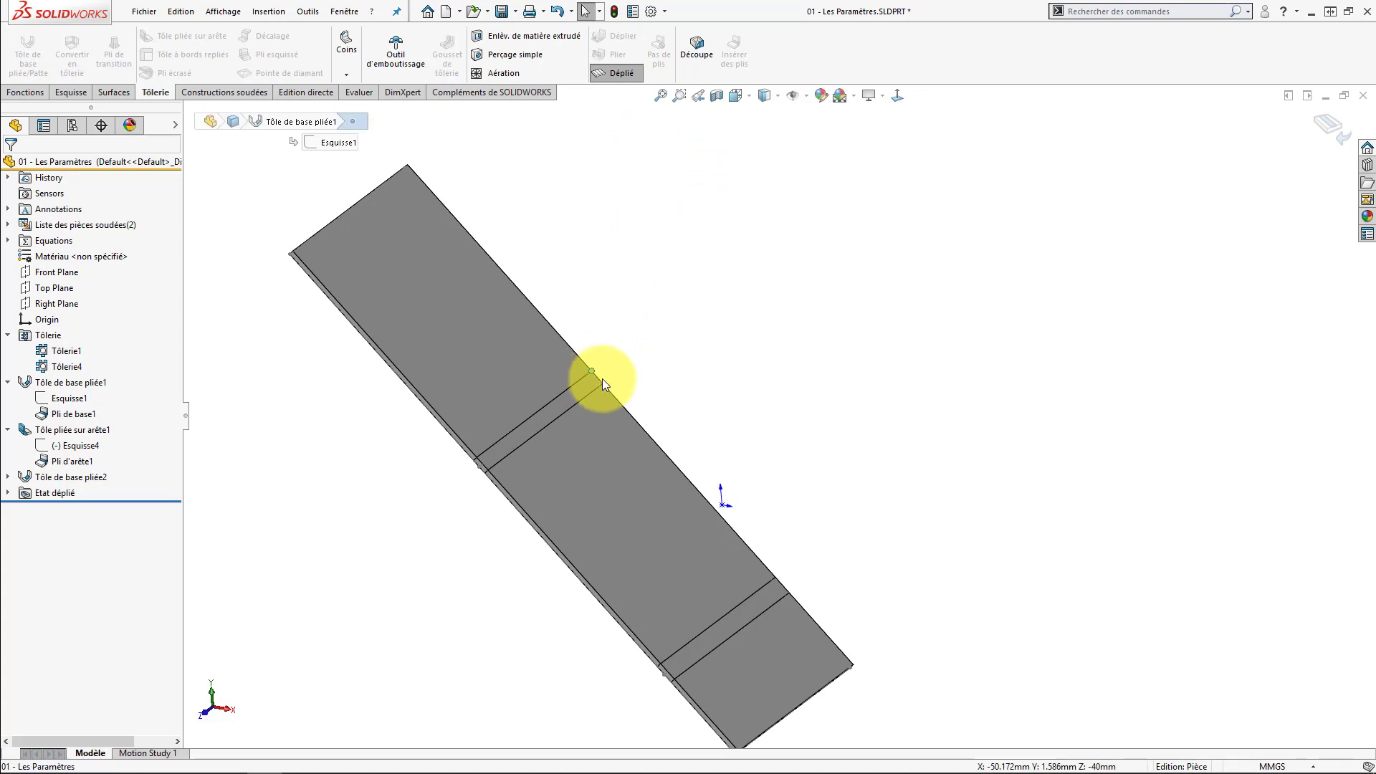
left_click(603, 383, "ctrl")
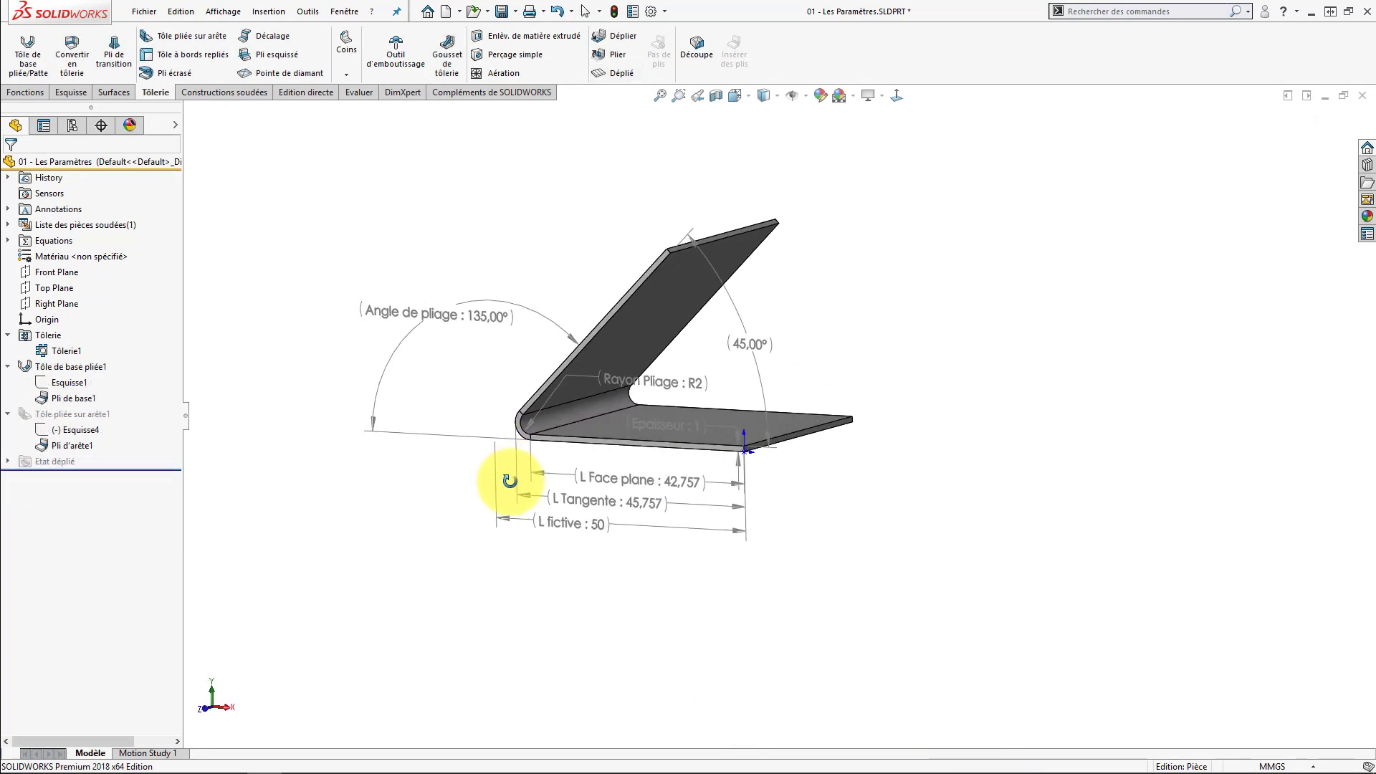
- Enable a custom bend allowance on Pli de base1 using the Perte au pli method with a value of 2 mm
middle_click_drag(510, 480, 510, 514)
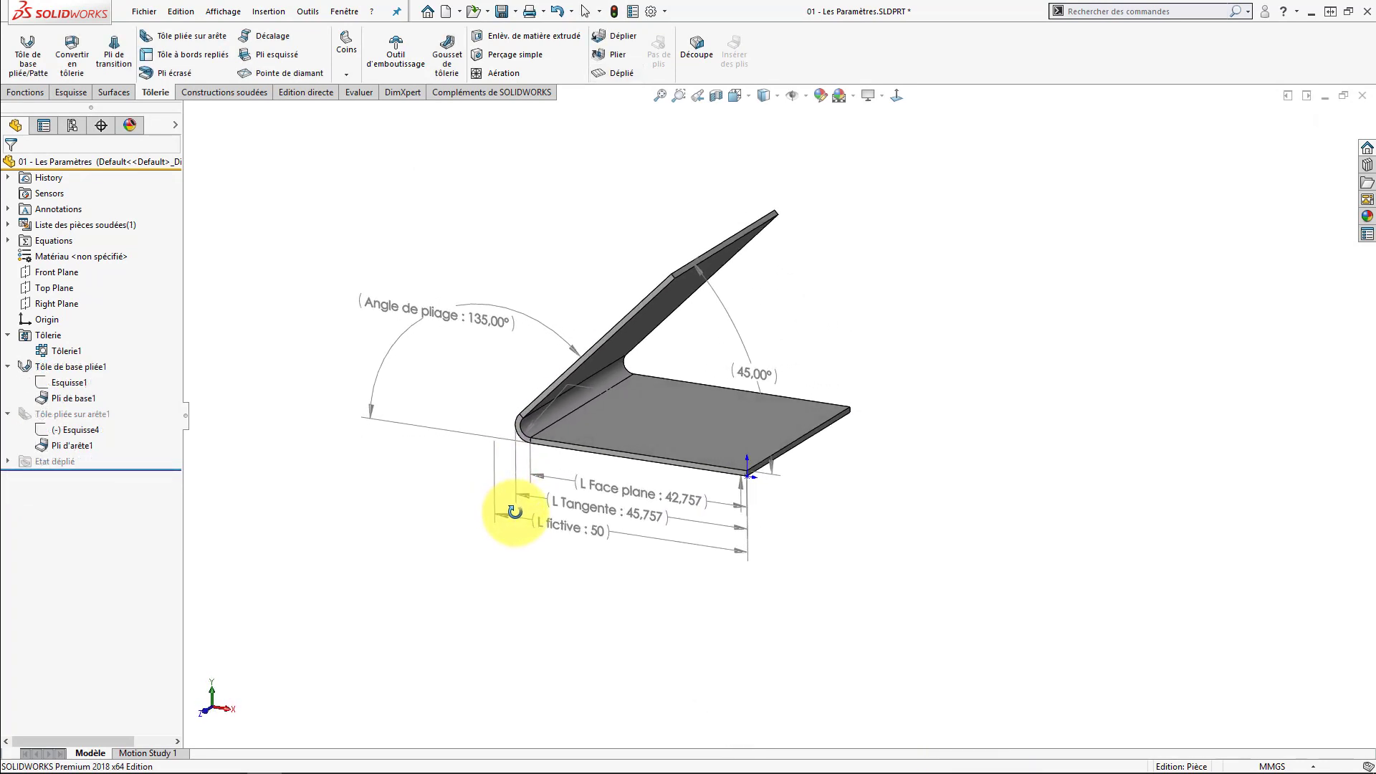
left_click(76, 401)
left_click(93, 357)
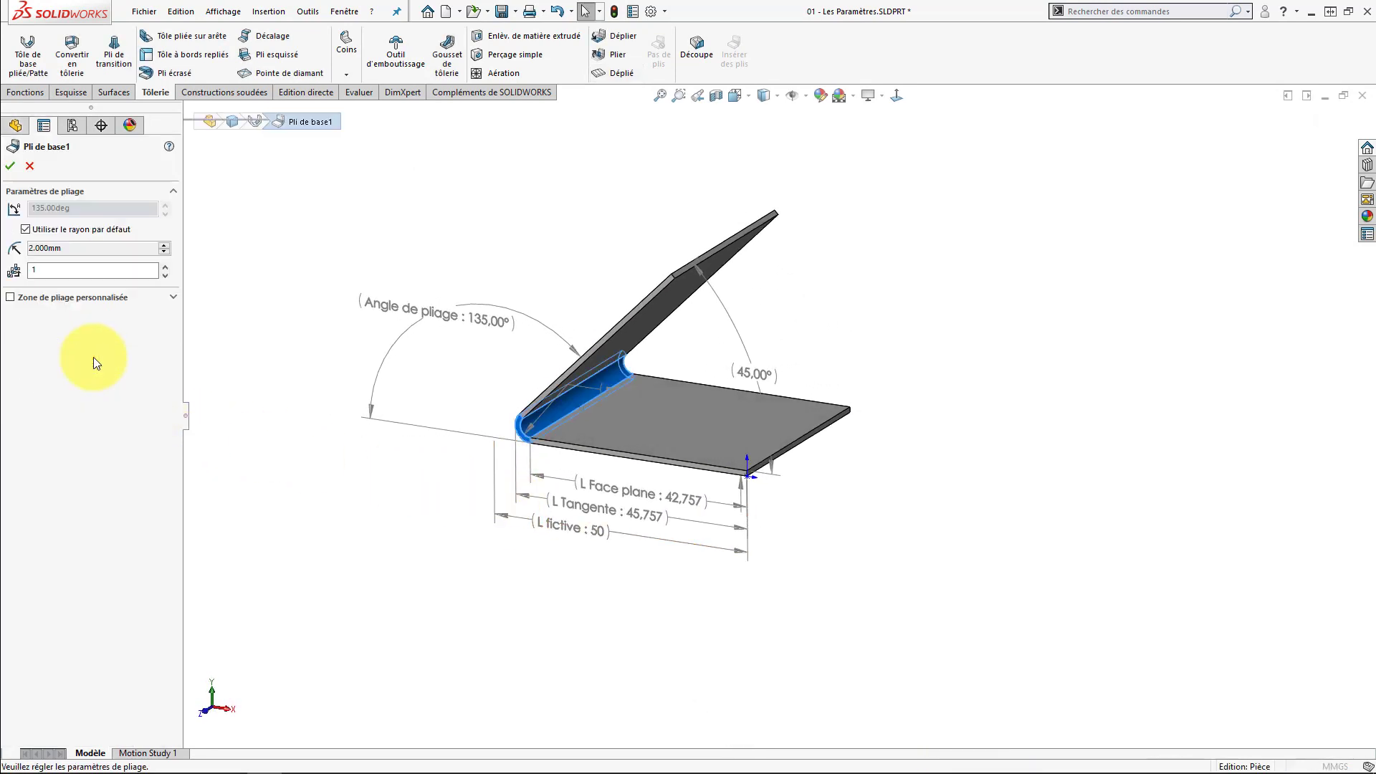
left_click(28, 299)
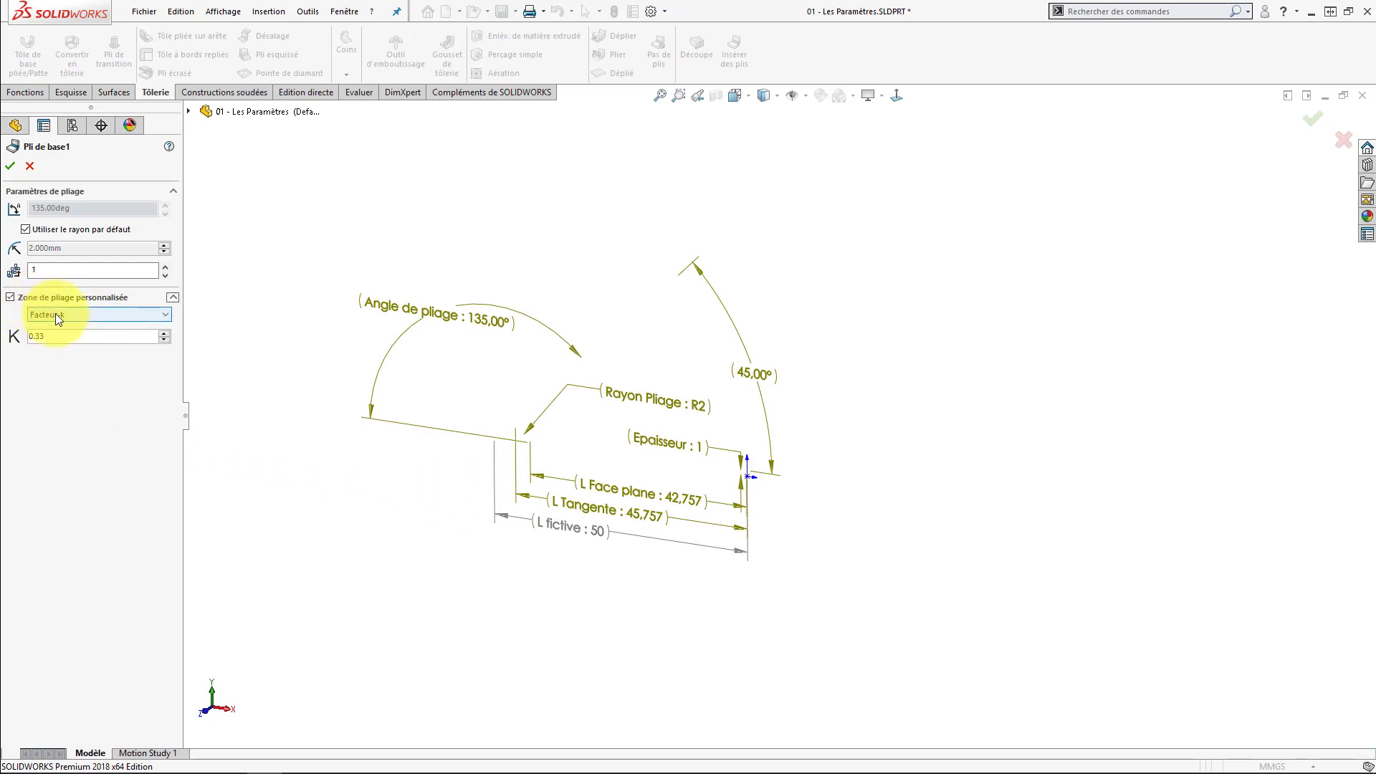
left_click(55, 313)
left_click(58, 352)
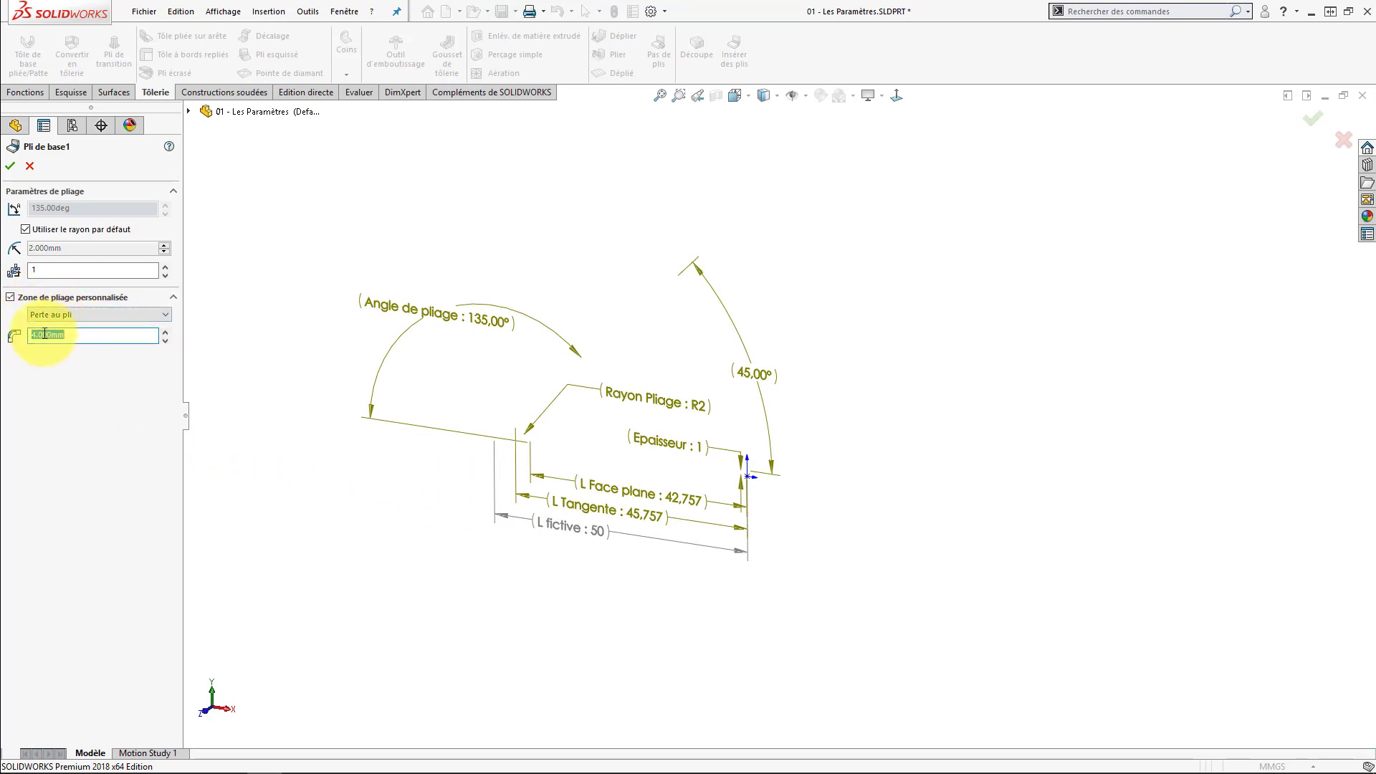
left_click(77, 337)
left_click_drag(72, 337, 21, 343)
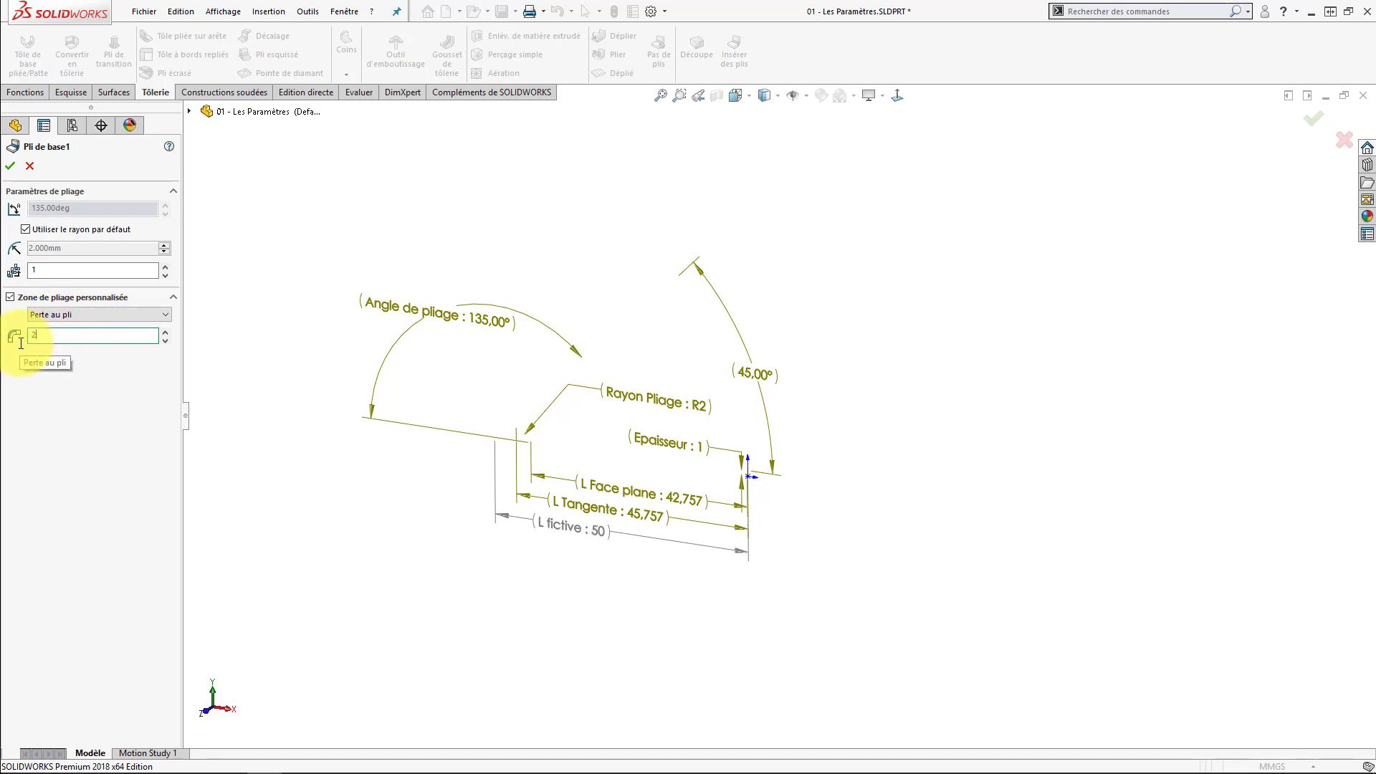
left_click(10, 166)
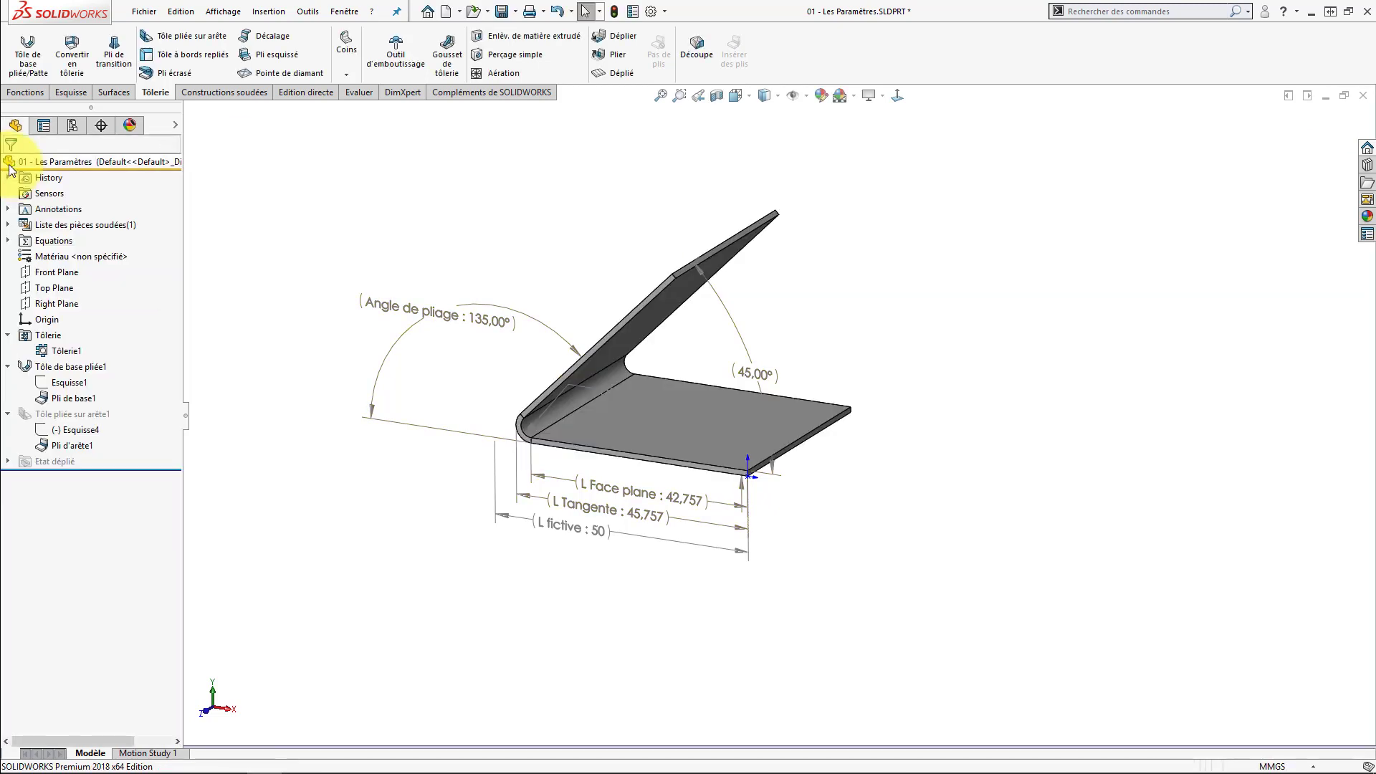
- Show the dimensions of Esquisse1 in a view normal to the profile and check the two flange lengths
middle_click_drag(370, 506, 417, 446)
left_click(897, 98)
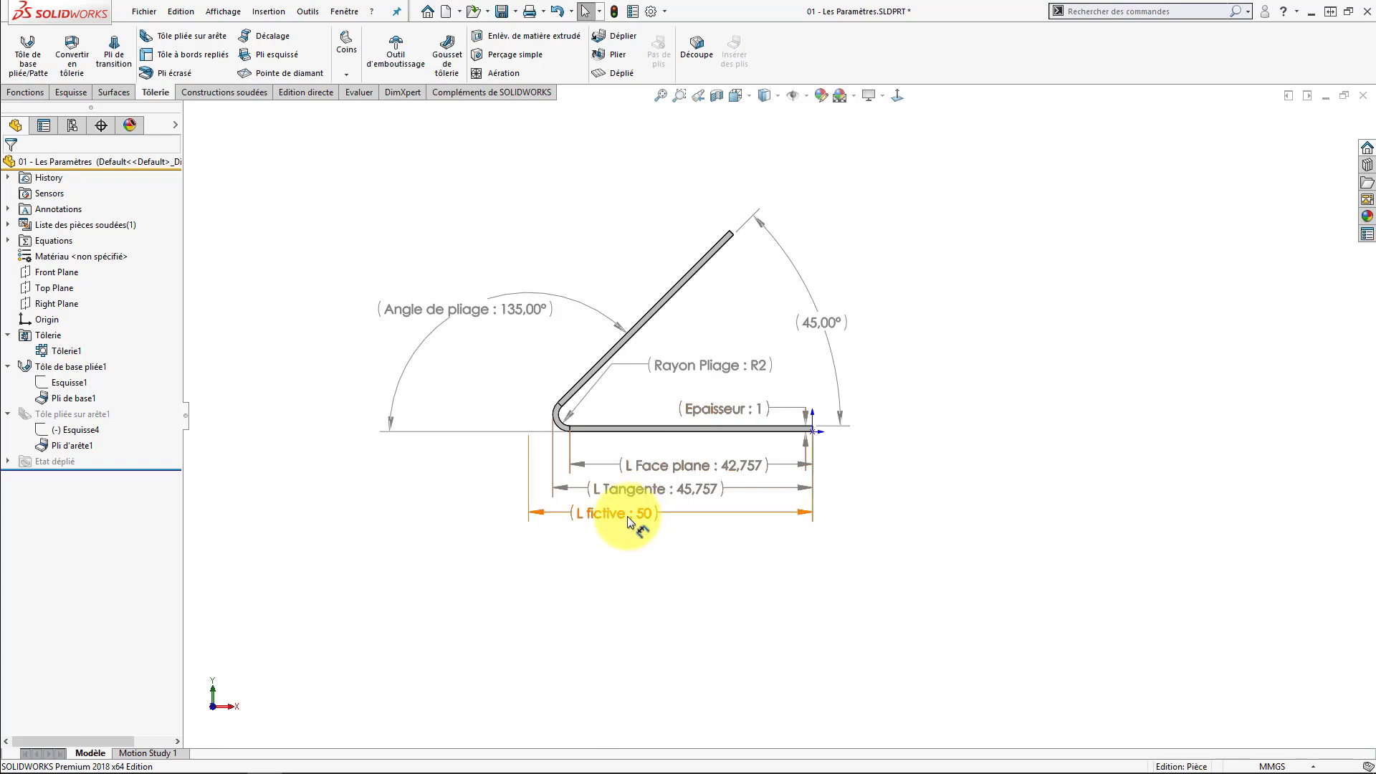
left_click(71, 429)
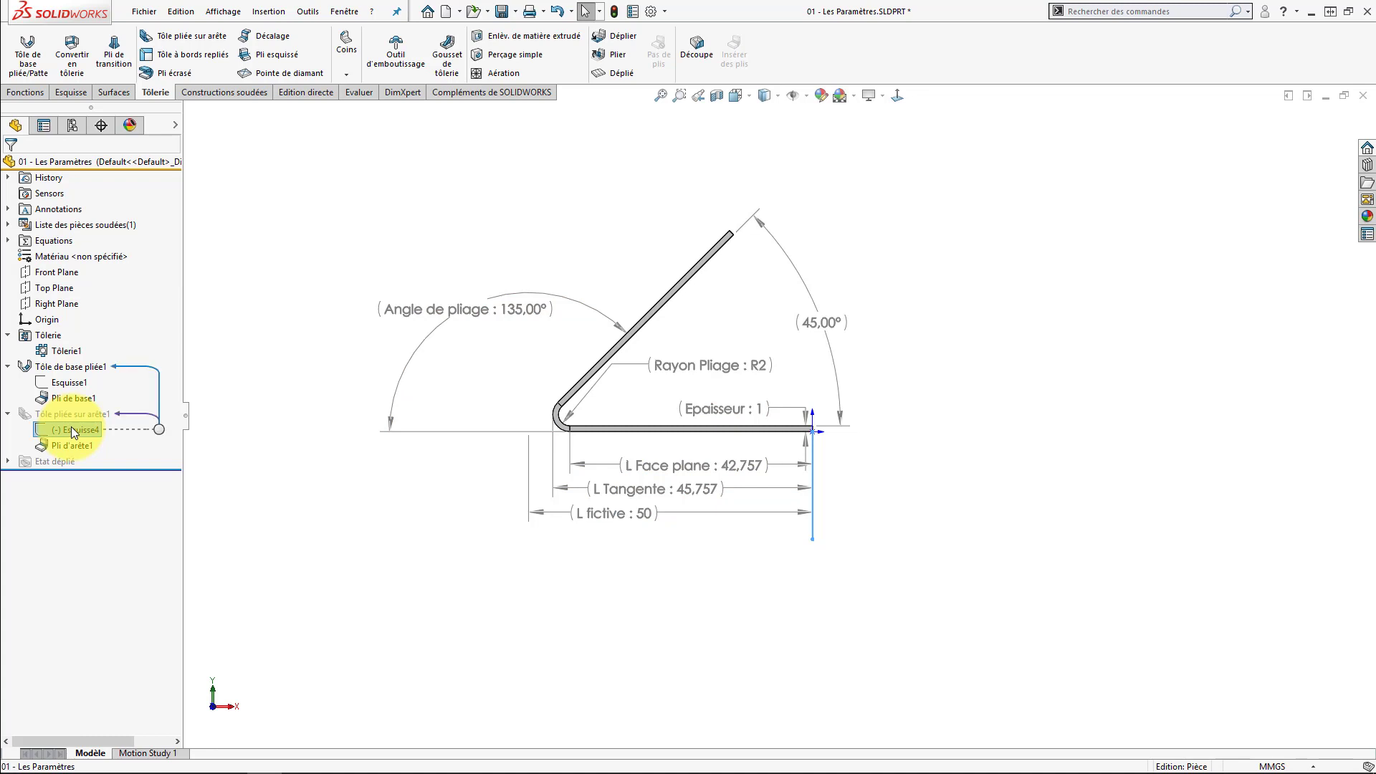
left_click(63, 384)
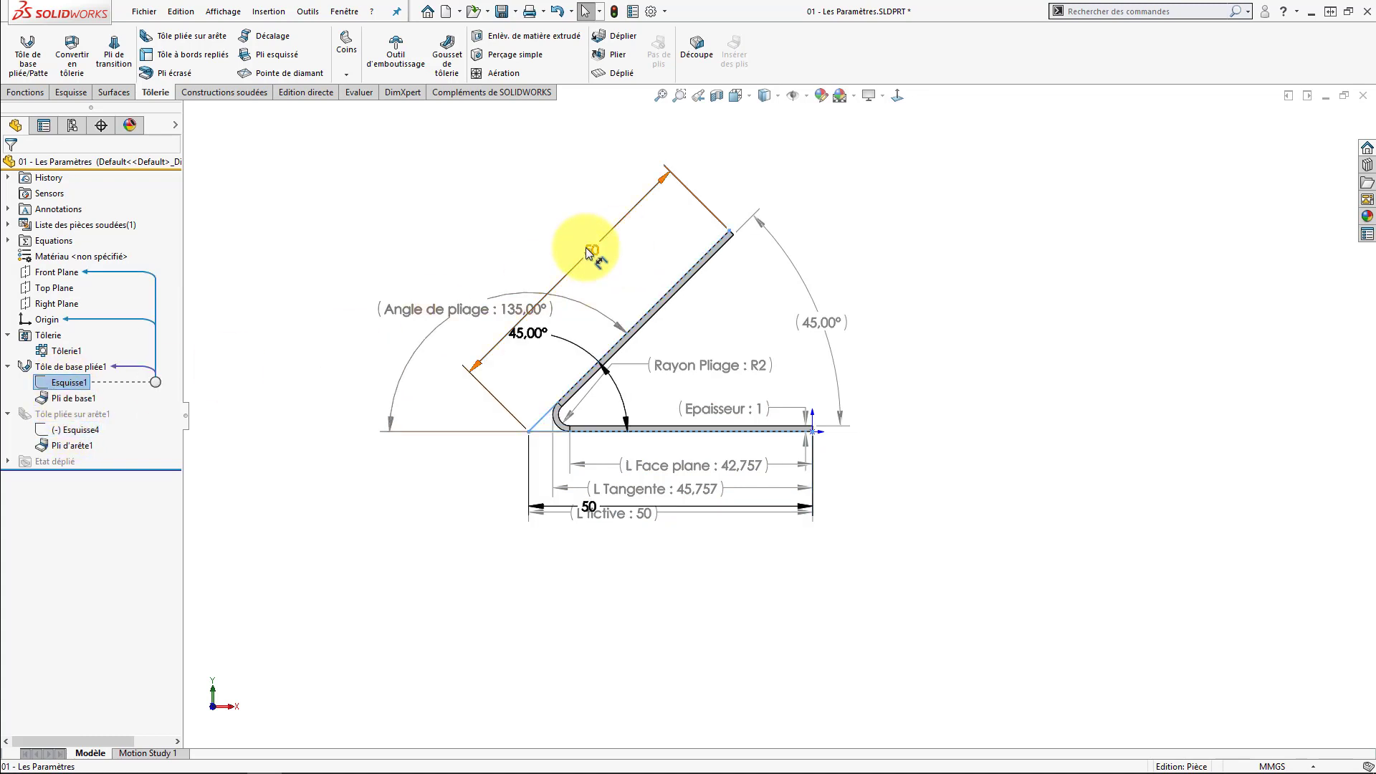
left_click(549, 220)
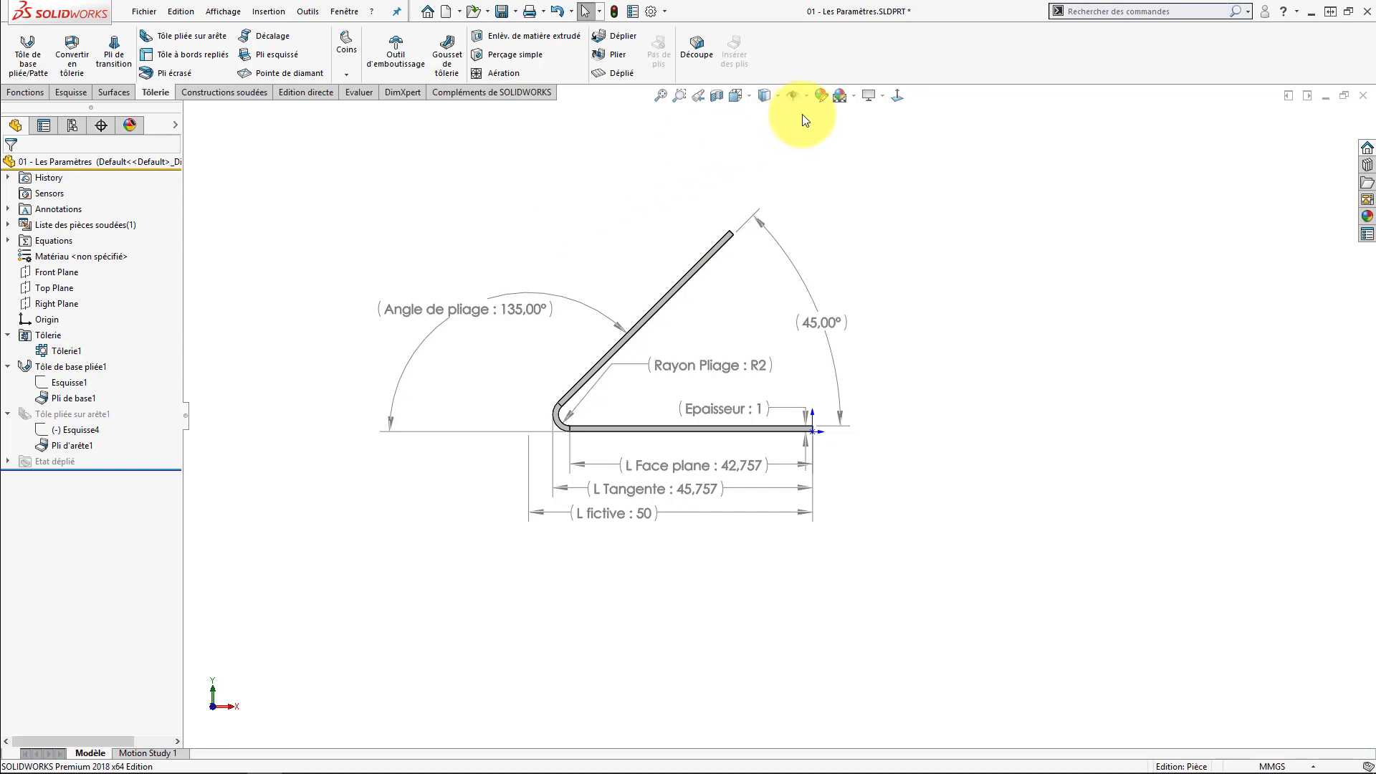
- Flatten the part and measure its overall length between the end corners of the same long side
left_click(616, 72)
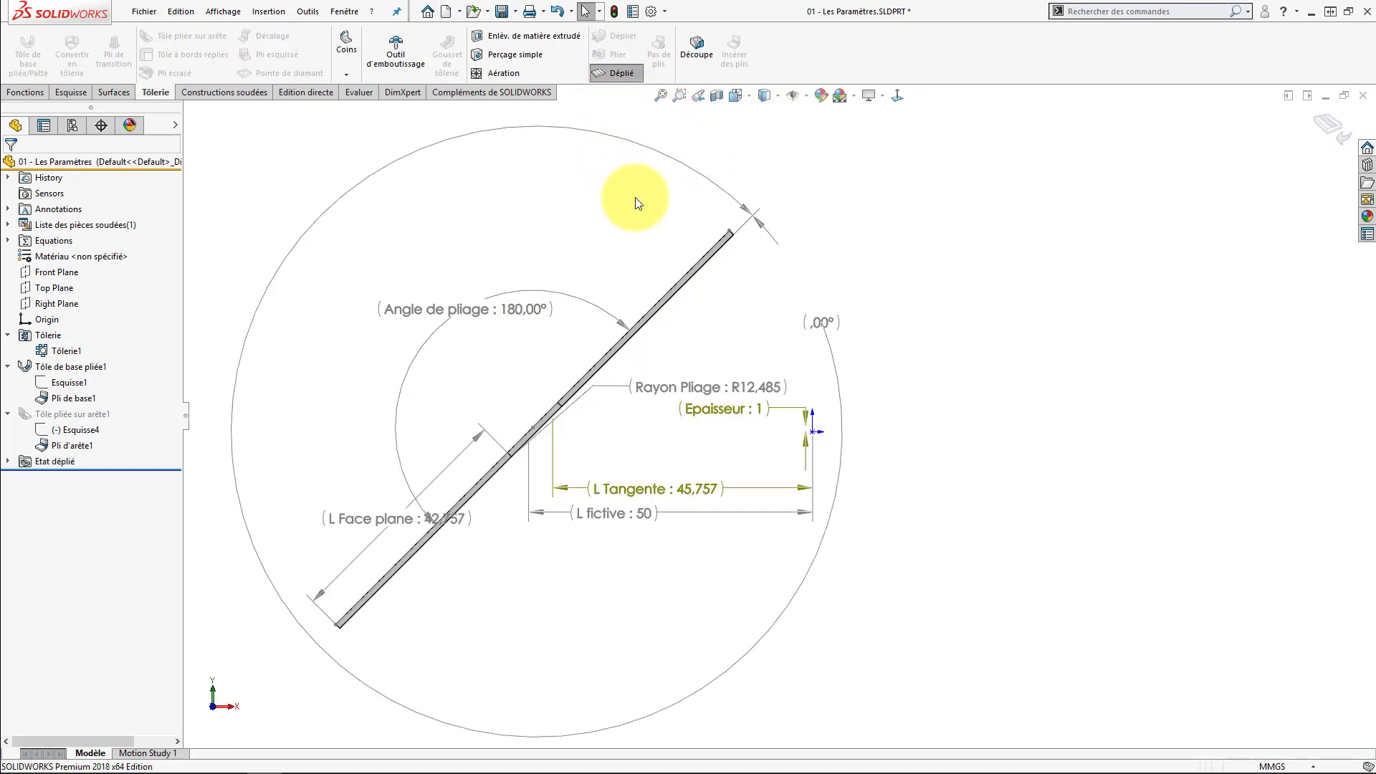
middle_click_drag(635, 197, 829, 371)
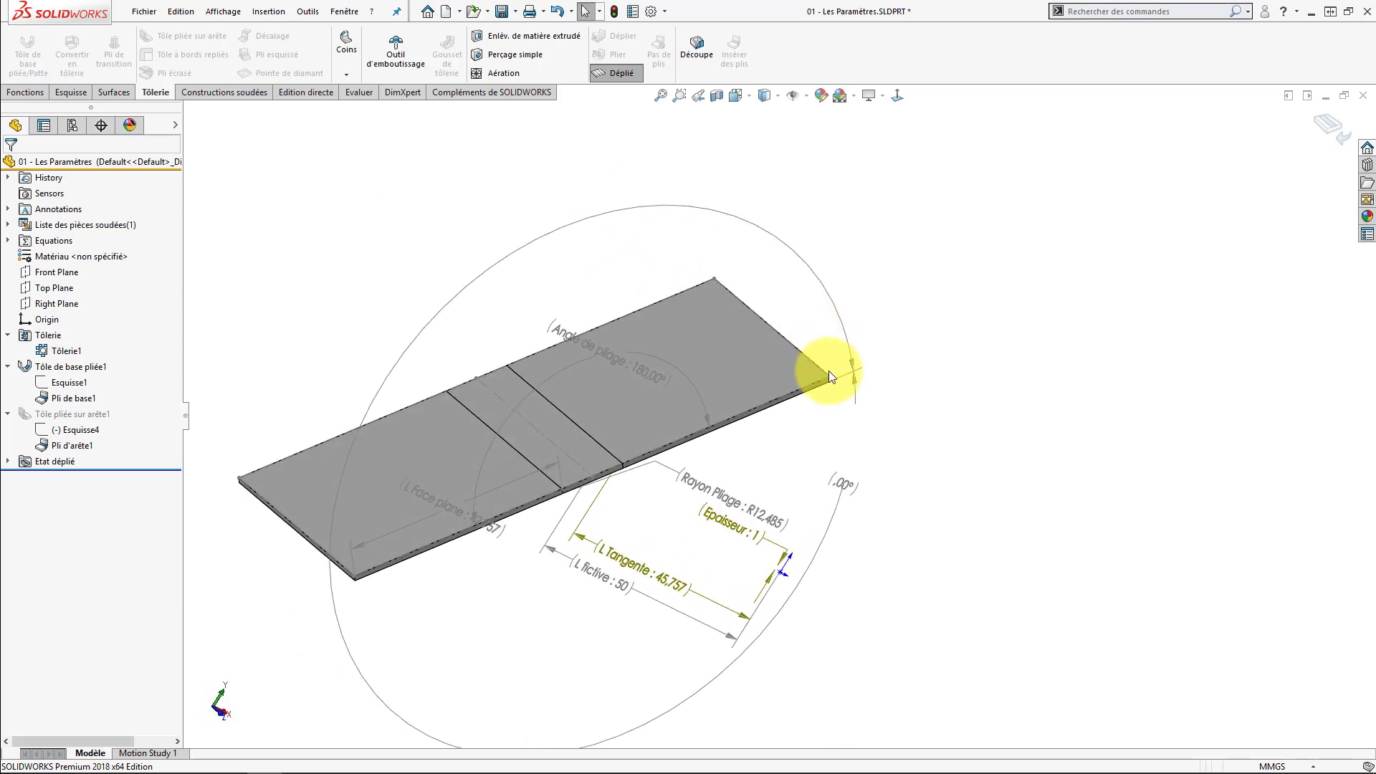
left_click(830, 375)
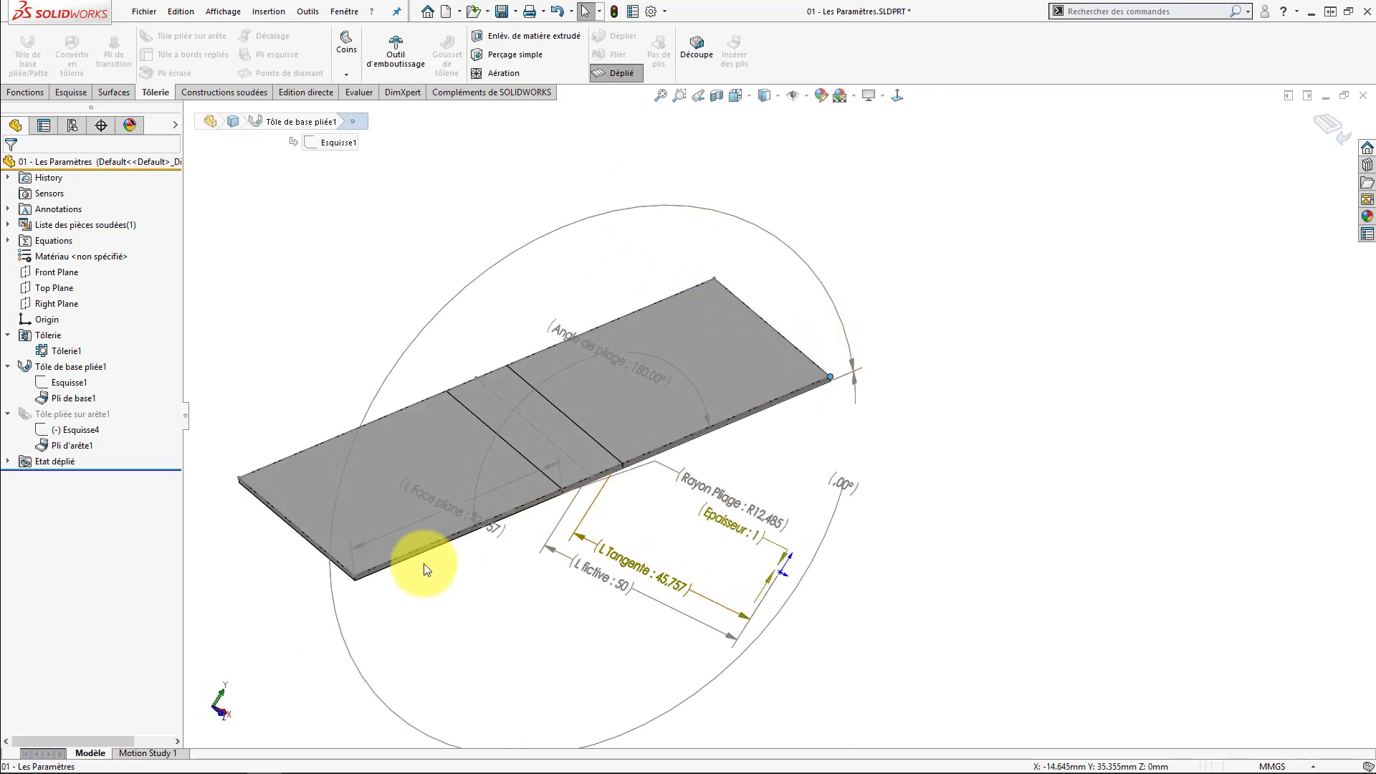
left_click(354, 577, "ctrl")
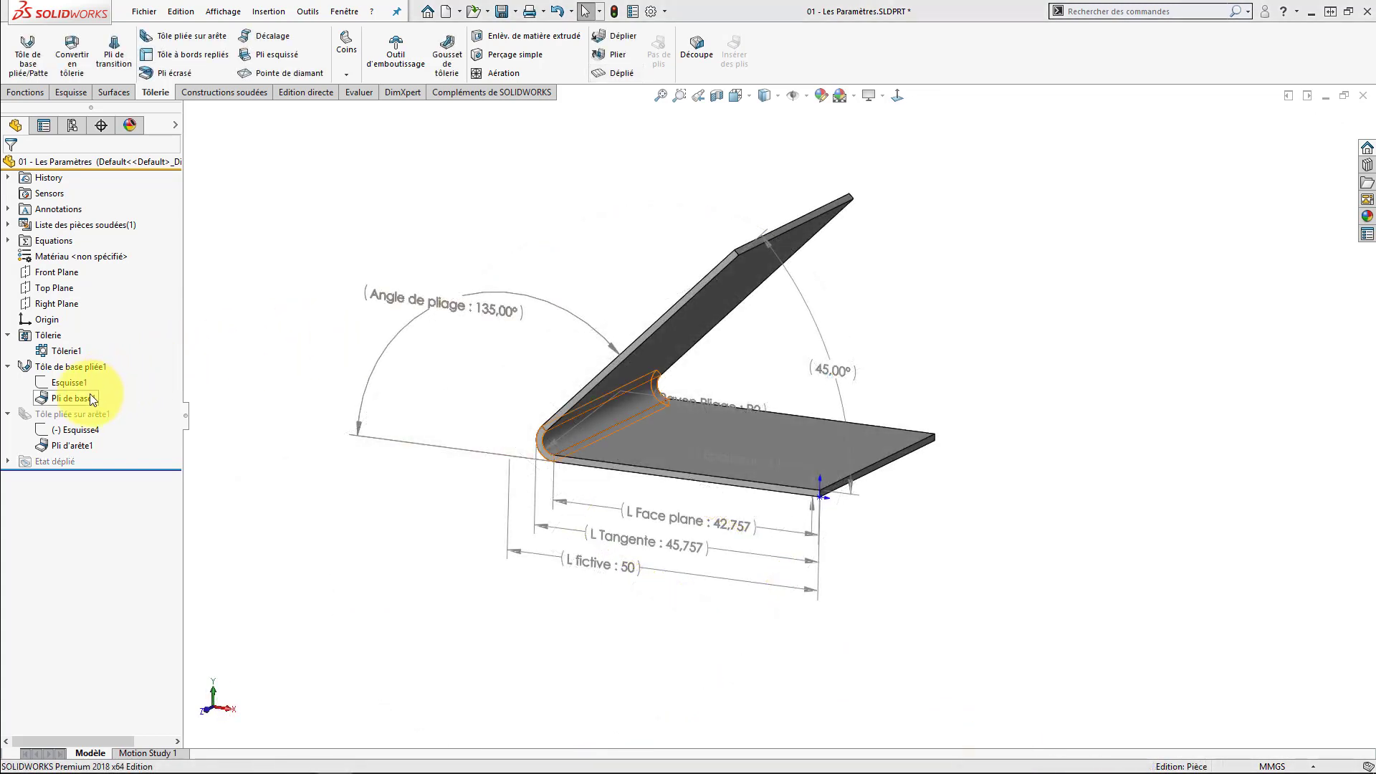
- Change the custom bend allowance of Pli de base1 to the Facteur-k method with a value of 0.33
left_click(80, 399)
left_click(92, 359)
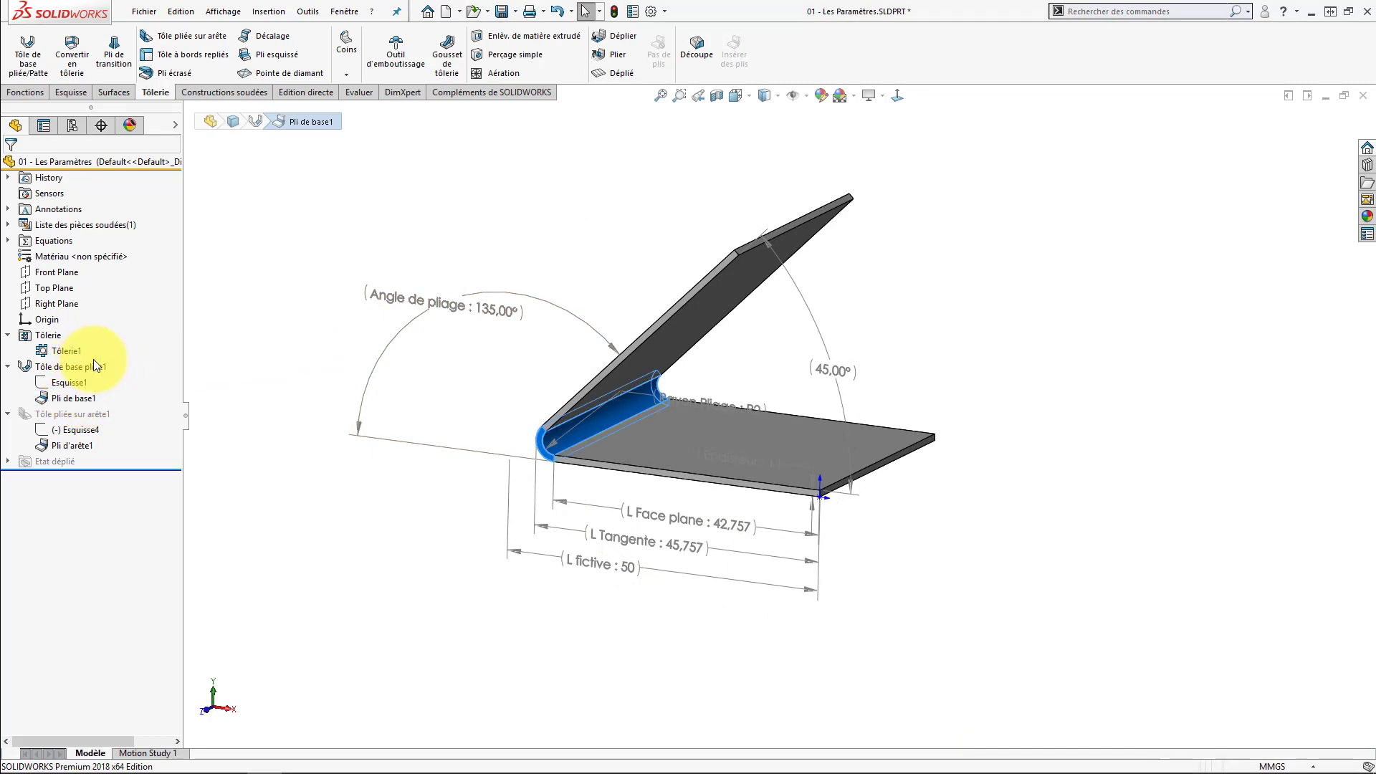
left_click(90, 315)
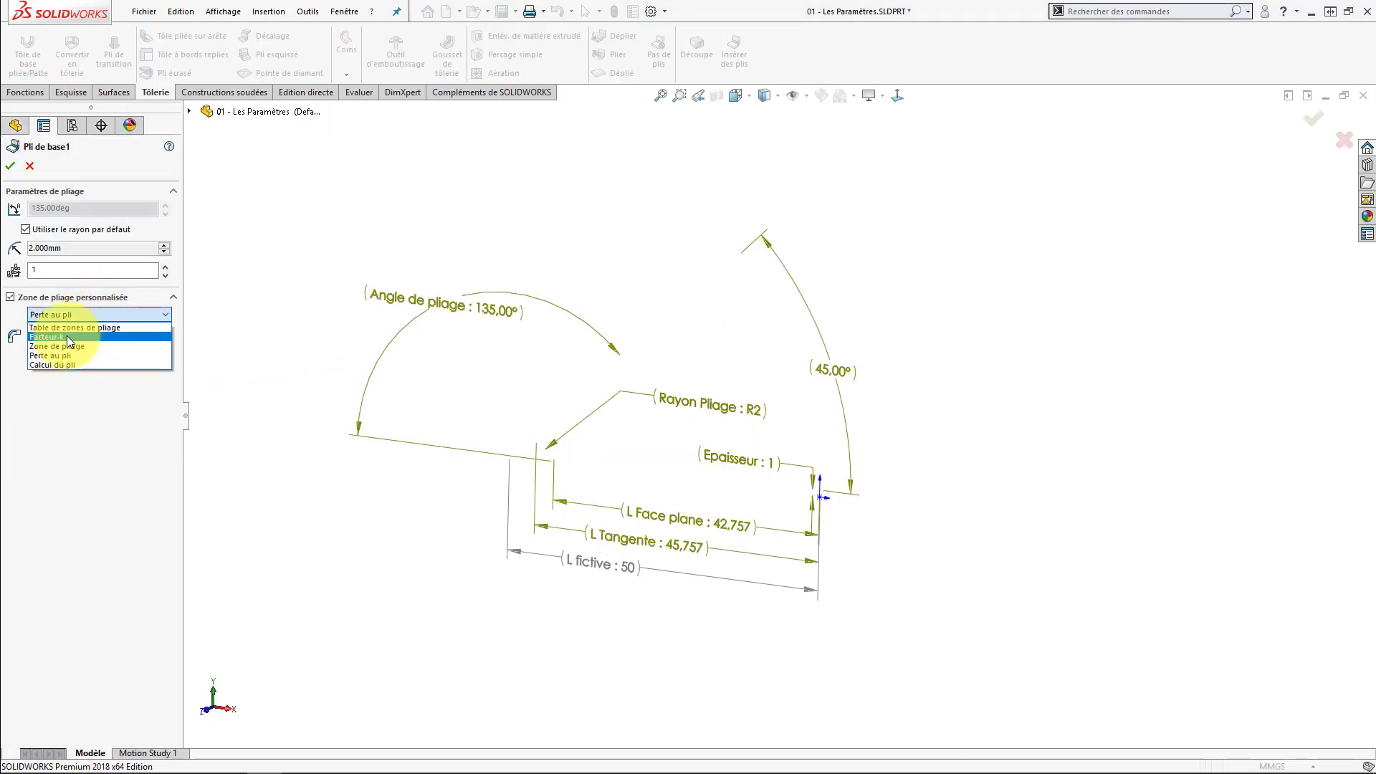
left_click(69, 338)
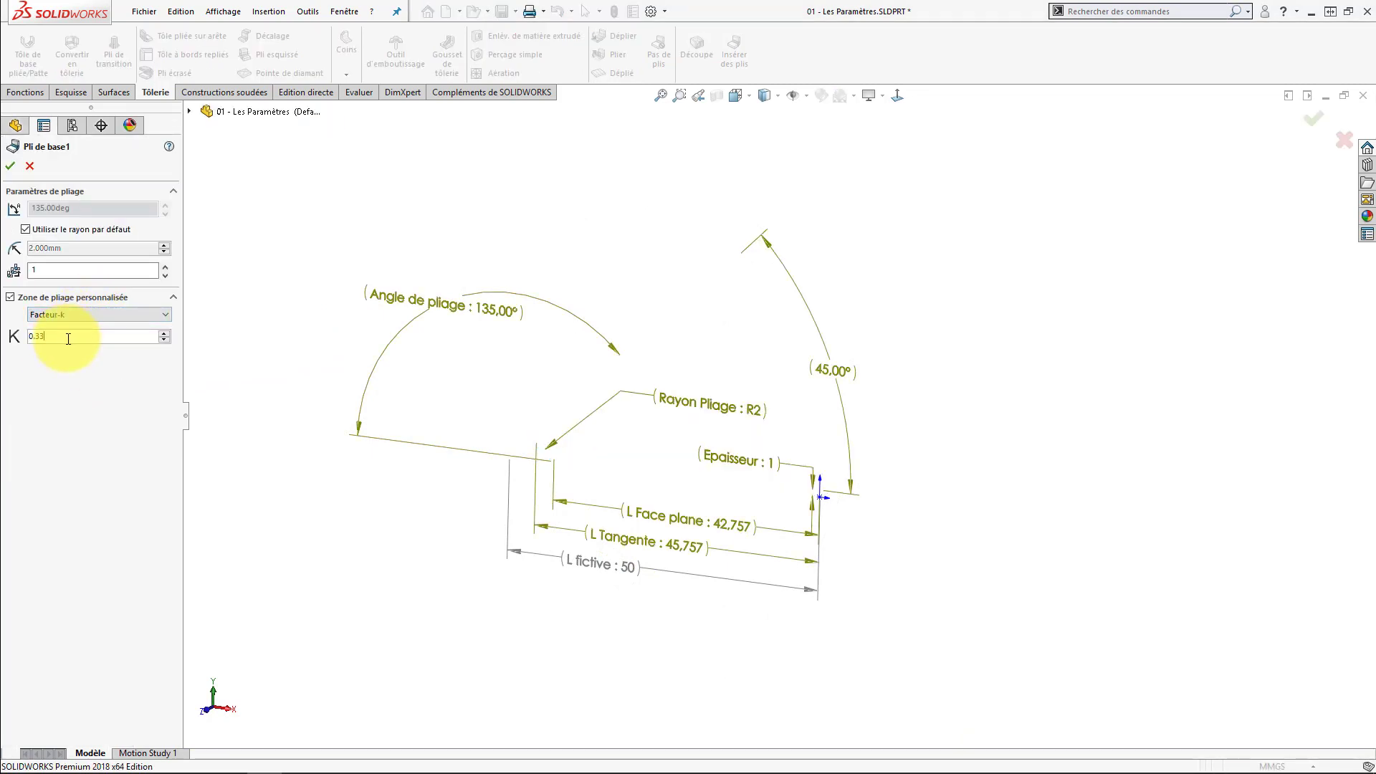
left_click(10, 169)
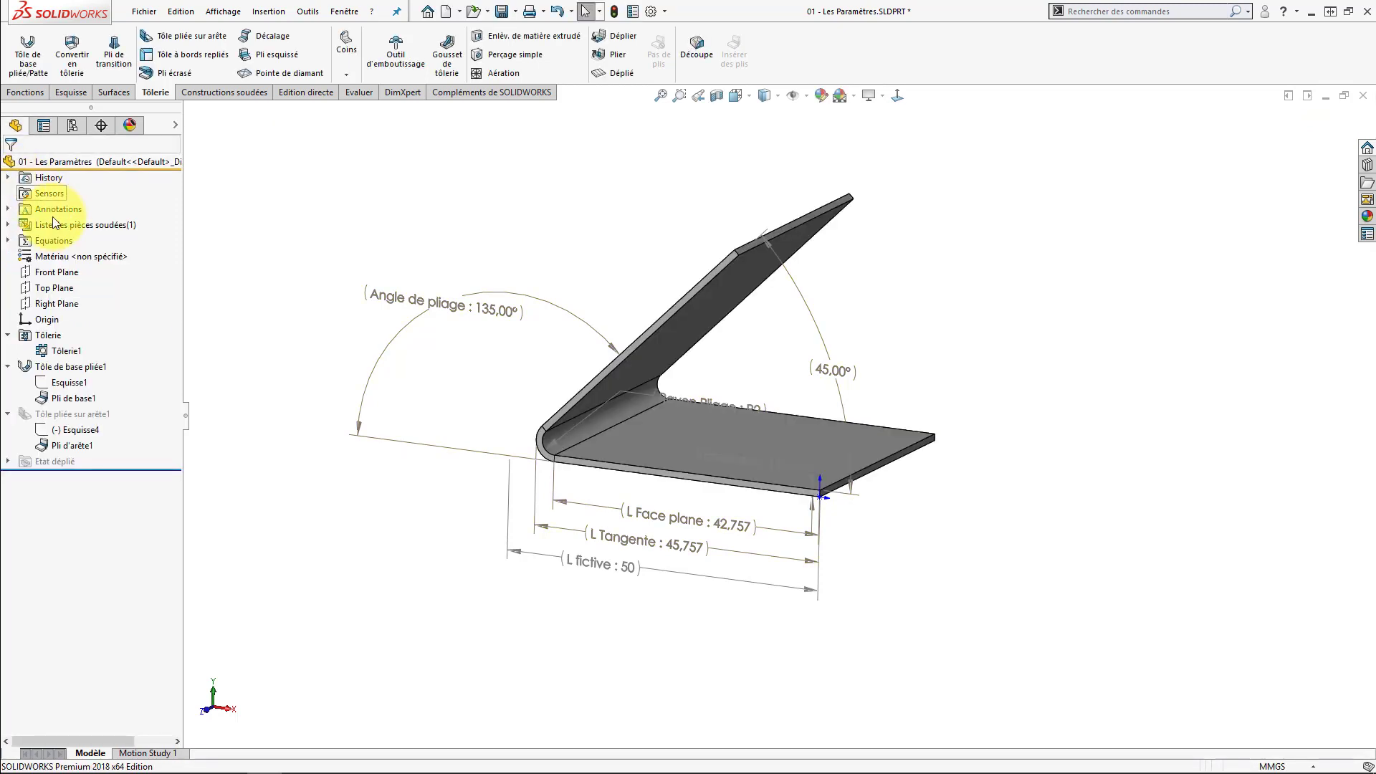
- View the part normal to the lower flange's side face and examine the bend cross-section up close
left_click(596, 463)
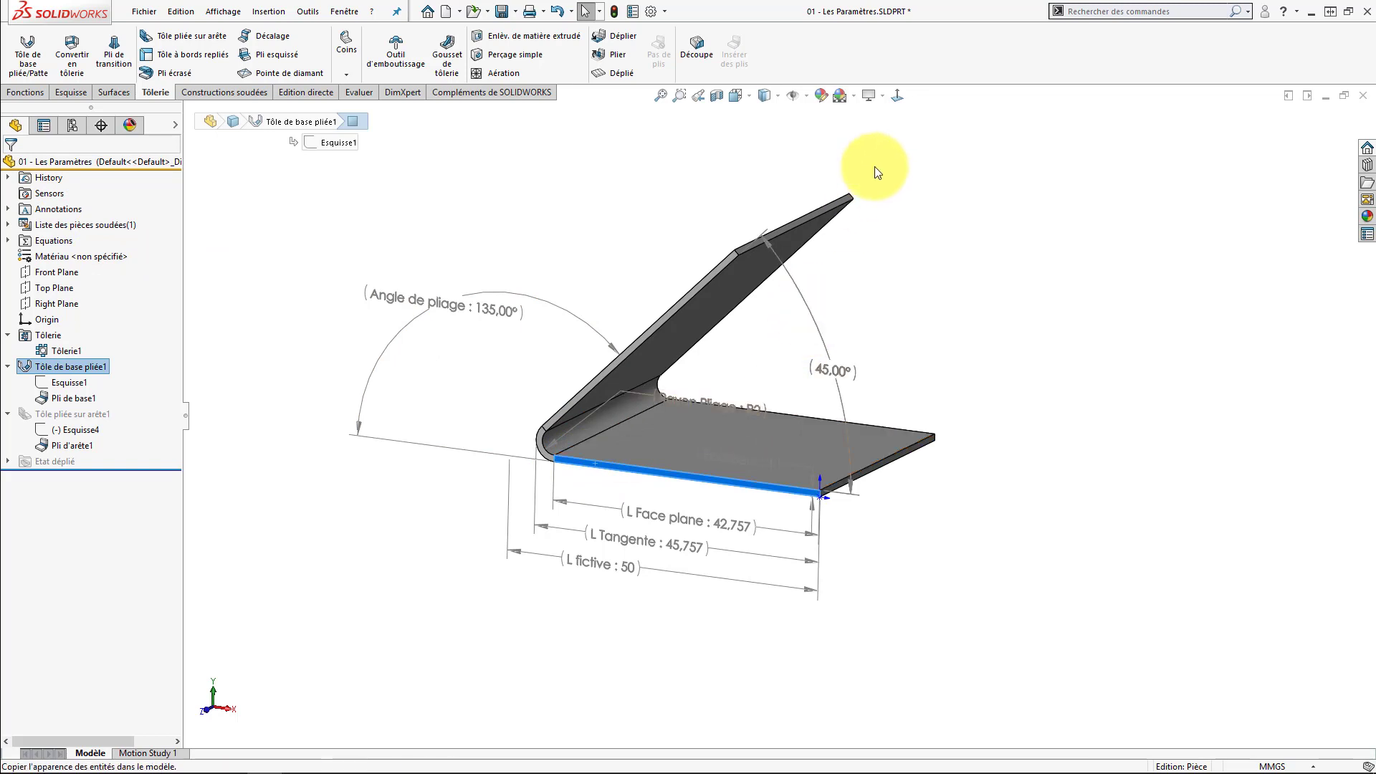
left_click(896, 96)
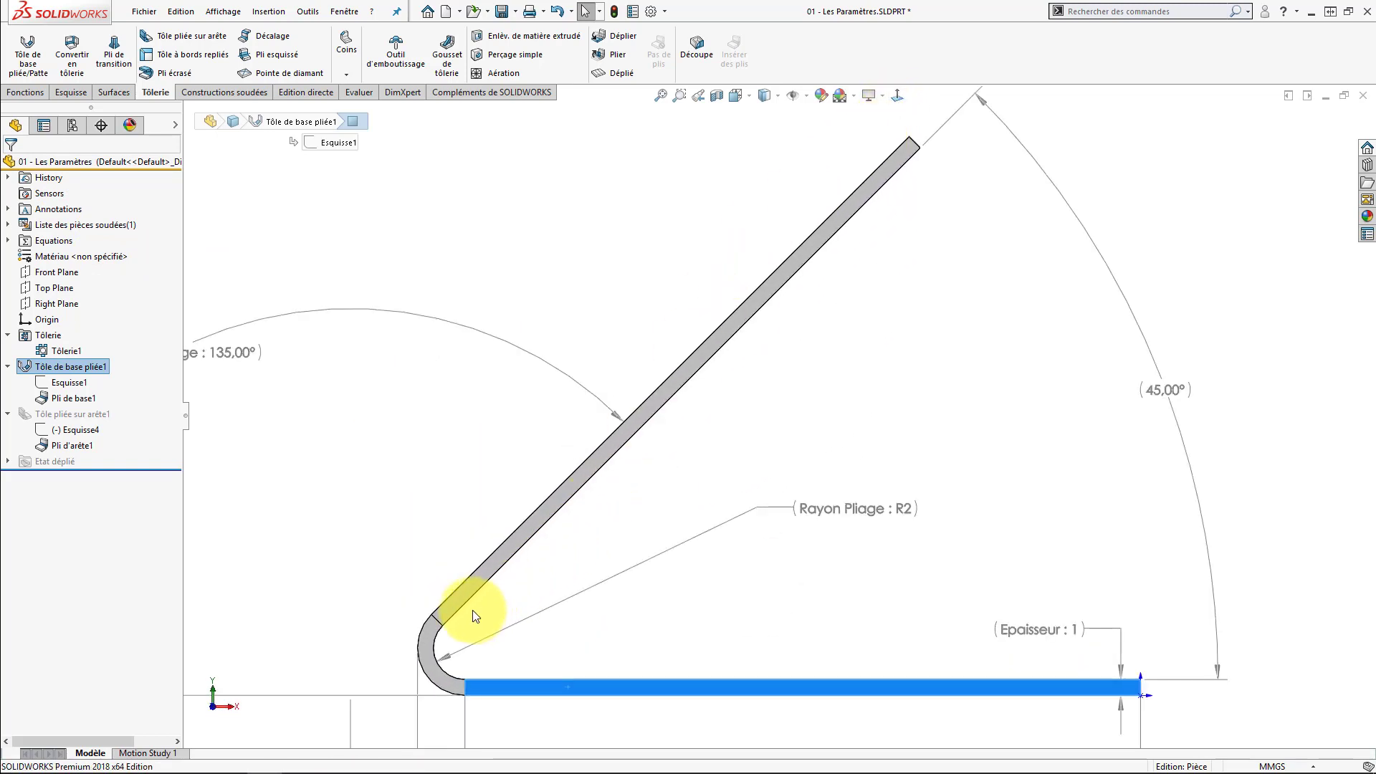
middle_click_drag(498, 647, 513, 461, "ctrl")
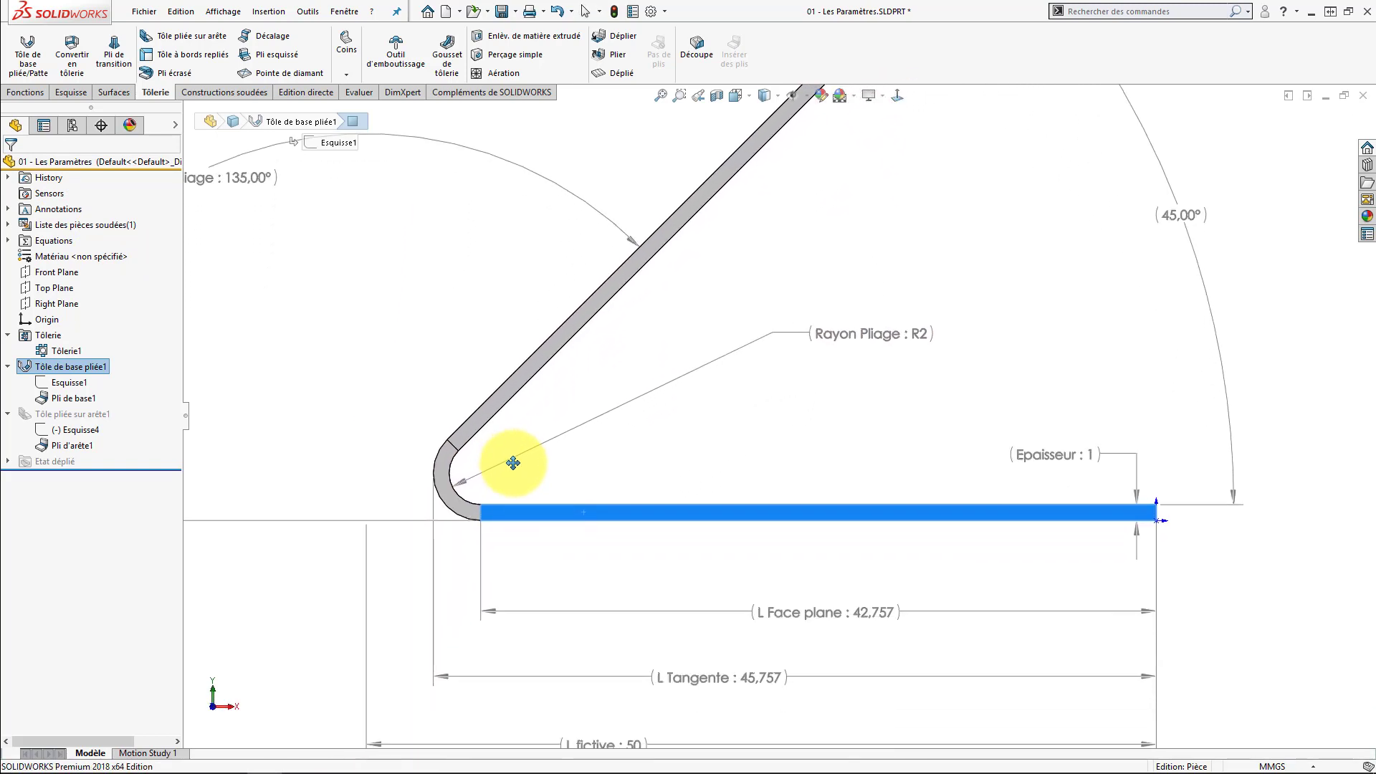
left_click(523, 562)
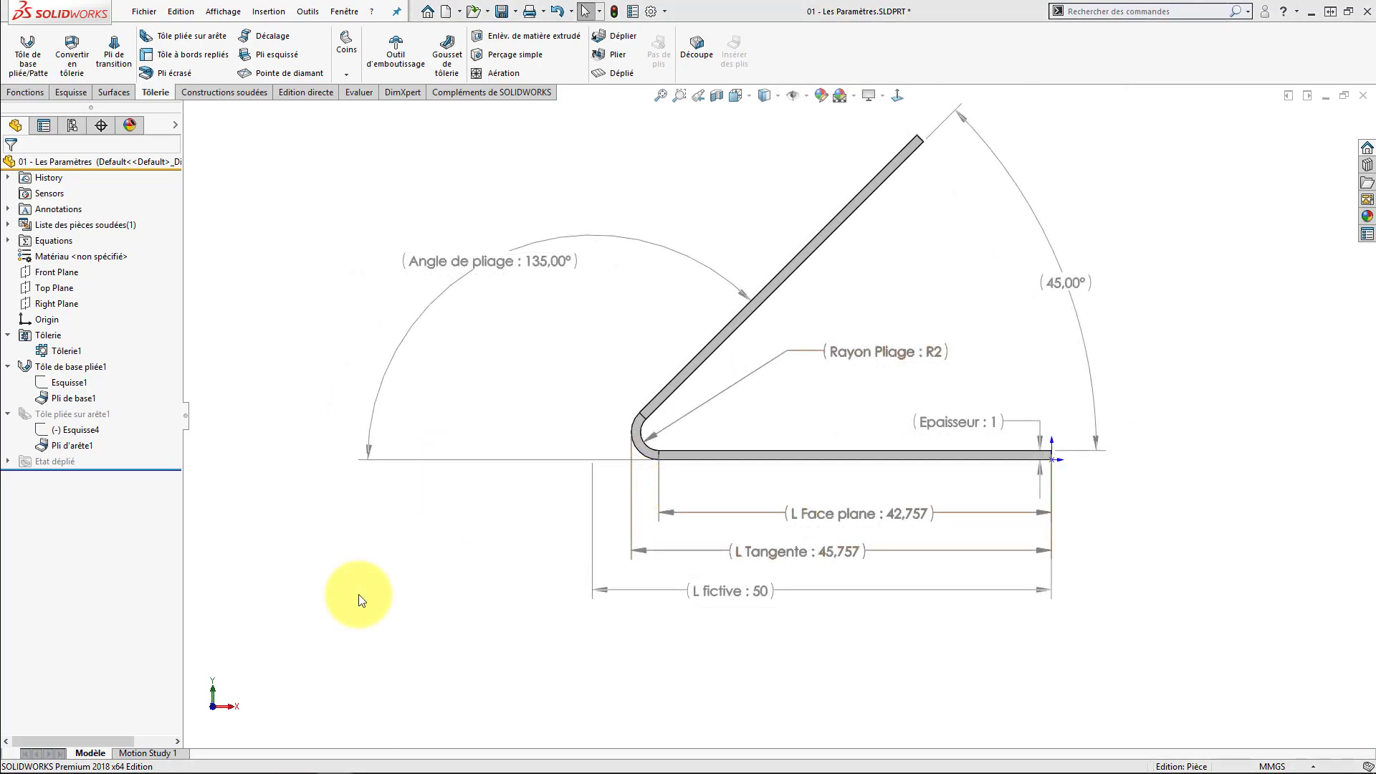
key("super+Tab")
left_click(859, 401)
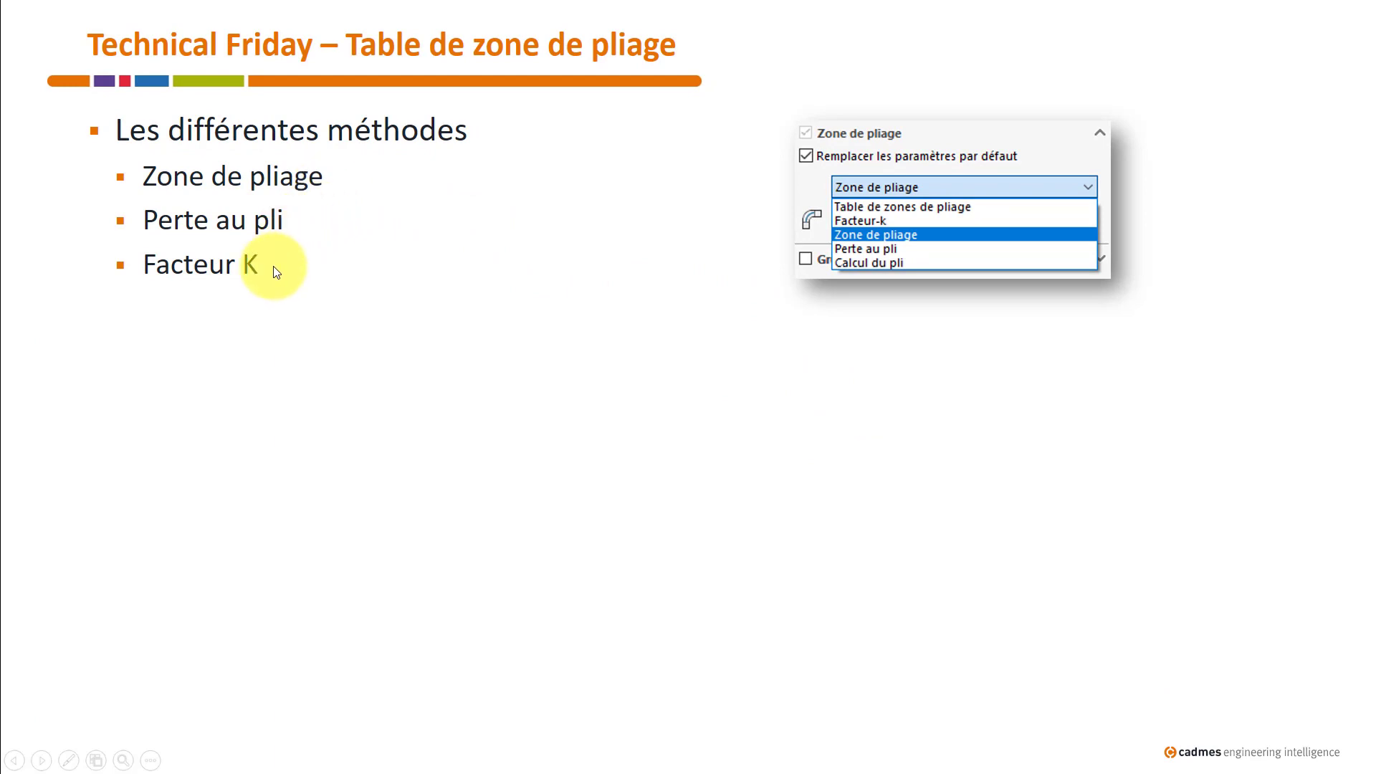
left_click(295, 326)
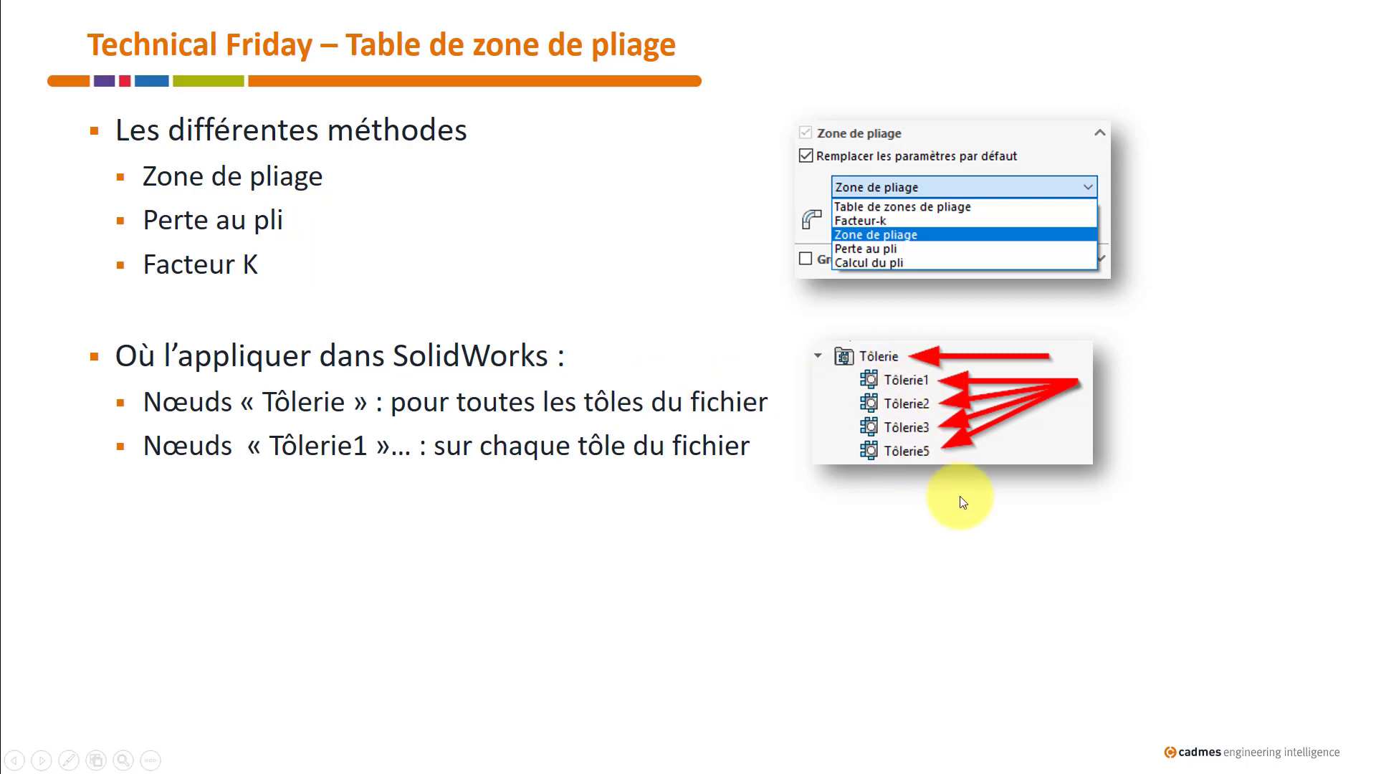
left_click(1028, 515)
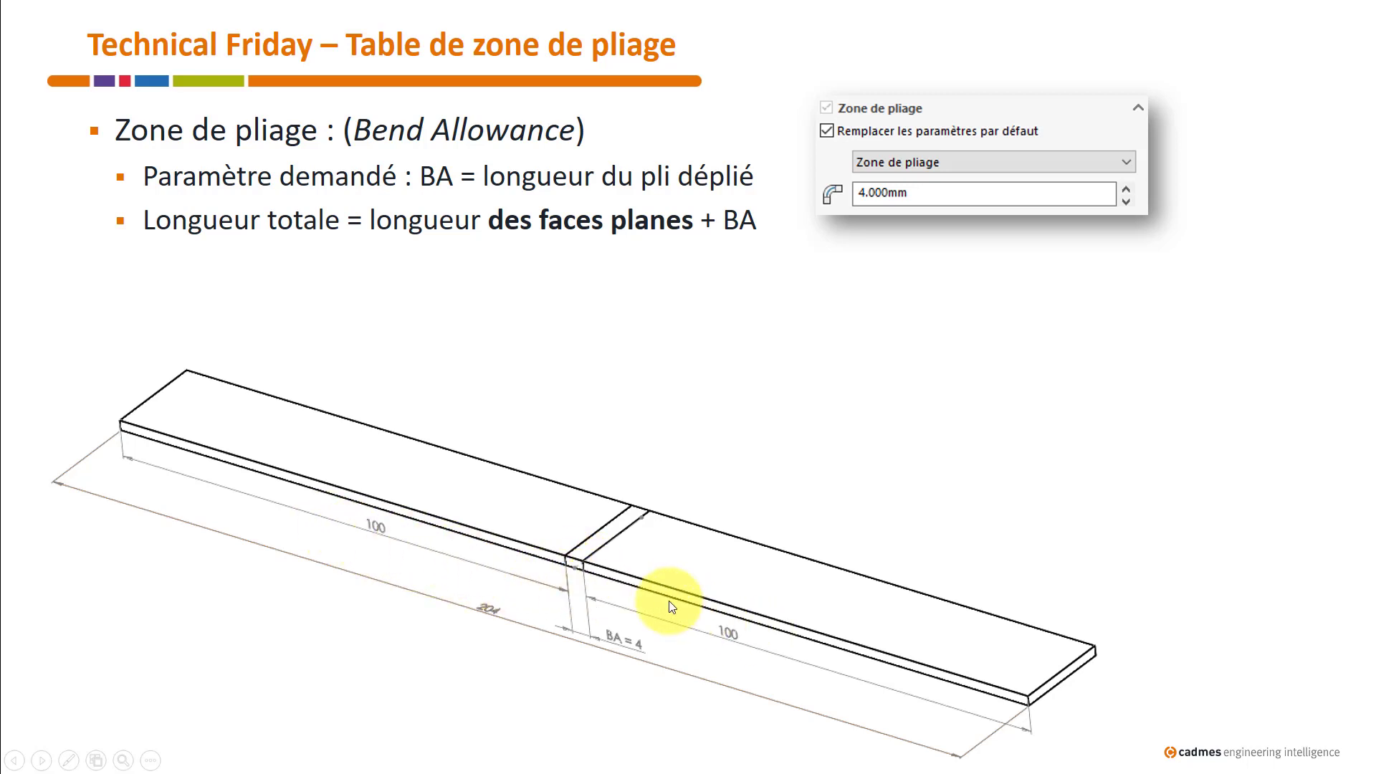
left_click(589, 562)
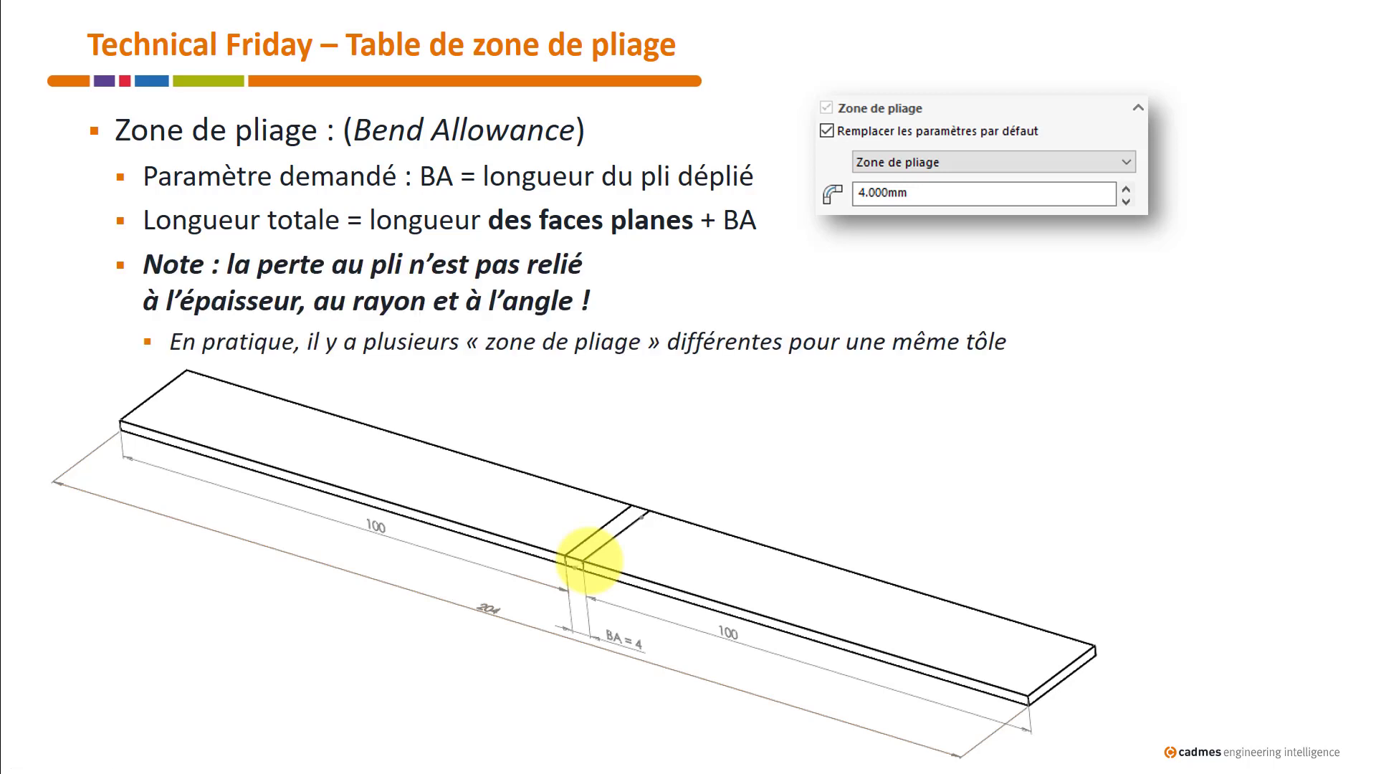